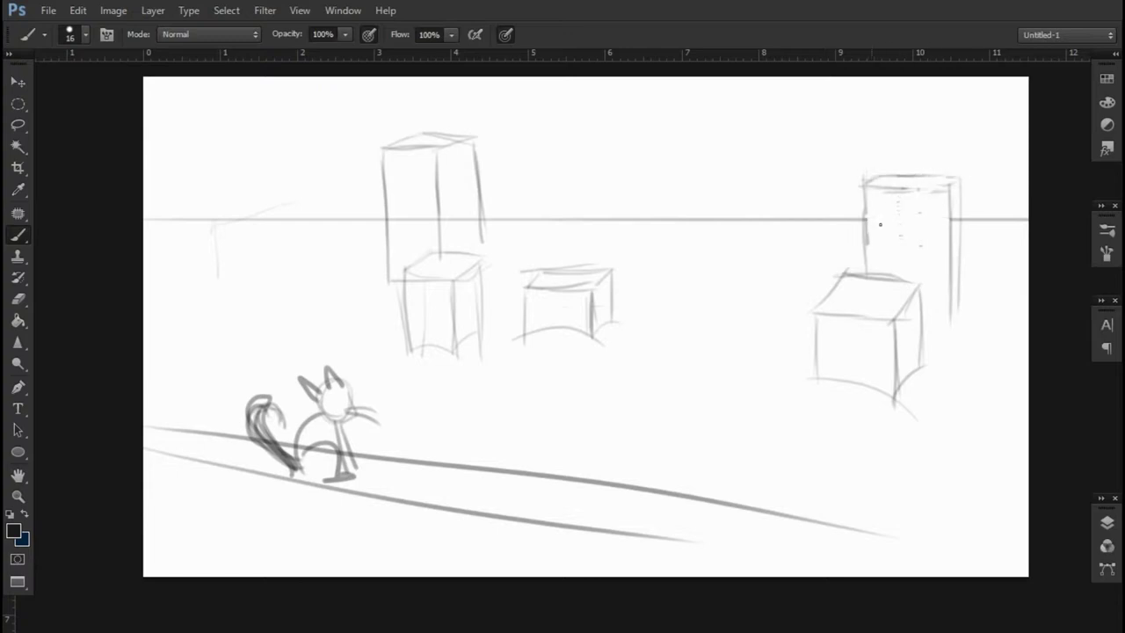
On the cielo layer, paint the sky above the horizon with broad dark blue brush strokes
{"action": "key", "text": "F7"}
{"action": "left_click", "coordinate": [978, 349]}
{"action": "key", "text": "F6"}
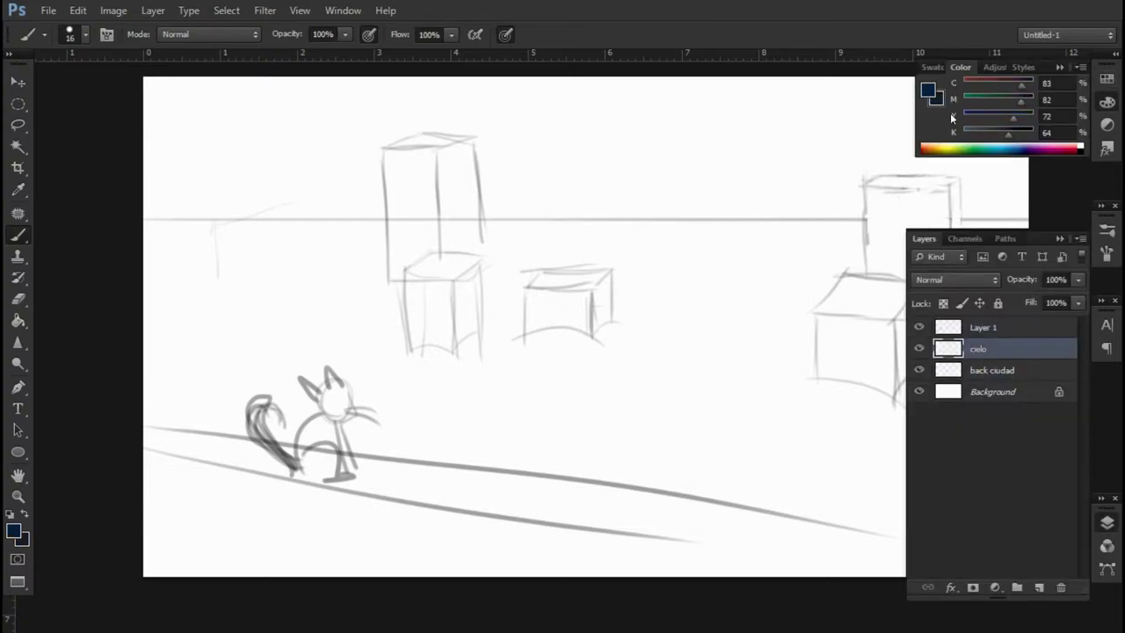
{"action": "left_click_drag", "start_coordinate": [897, 132], "coordinate": [390, 125]}
{"action": "left_click_drag", "start_coordinate": [158, 102], "coordinate": [905, 97]}
{"action": "mouse_move", "coordinate": [1011, 202]}
{"action": "left_mouse_down"}
{"action": "mouse_move", "coordinate": [728, 100]}
{"action": "mouse_move", "coordinate": [841, 188]}
{"action": "mouse_move", "coordinate": [73, 118]}
{"action": "mouse_move", "coordinate": [100, 74]}
{"action": "left_mouse_up"}
{"action": "key", "text": "ctrl+minus"}
{"action": "mouse_move", "coordinate": [698, 173]}
{"action": "left_mouse_down"}
{"action": "mouse_move", "coordinate": [771, 138]}
{"action": "mouse_move", "coordinate": [251, 100]}
{"action": "mouse_move", "coordinate": [754, 192]}
{"action": "mouse_move", "coordinate": [176, 230]}
{"action": "left_mouse_up"}
{"action": "left_click_drag", "start_coordinate": [1002, 130], "coordinate": [1009, 131]}
{"action": "mouse_move", "coordinate": [176, 145]}
{"action": "left_mouse_down"}
{"action": "mouse_move", "coordinate": [834, 111]}
{"action": "mouse_move", "coordinate": [176, 167]}
{"action": "left_mouse_up"}
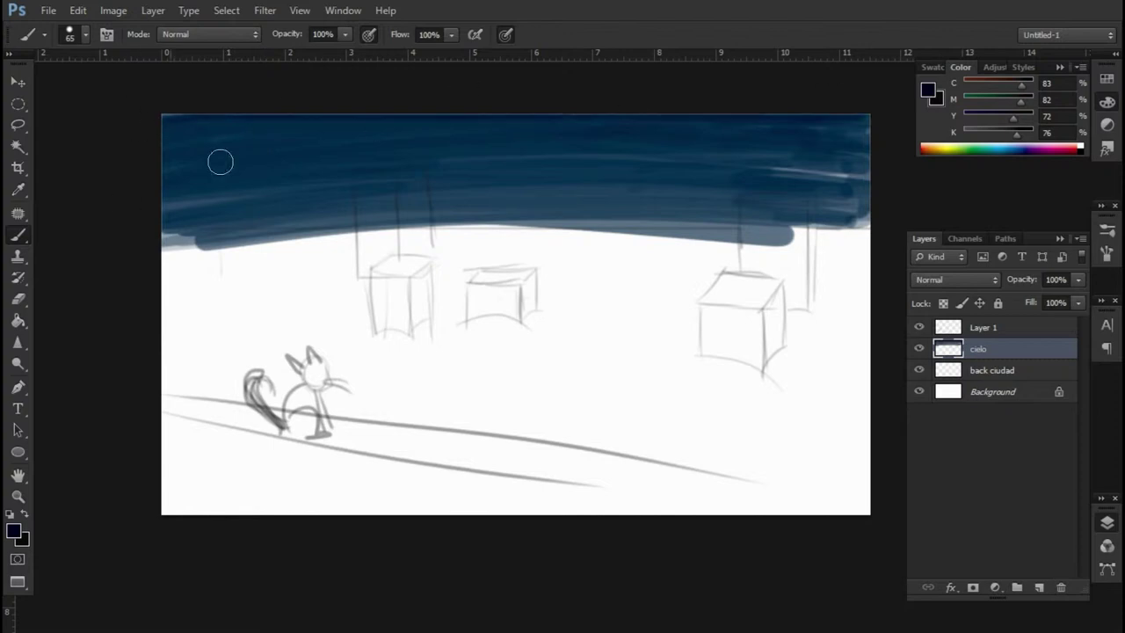
Blend sampled blues across the lower part of the sky to form a gradient towards the horizon
{"action": "scroll", "coordinate": [631, 116], "scroll_direction": "up", "scroll_amount": 2}
{"action": "left_click", "coordinate": [770, 178], "text": "alt"}
{"action": "mouse_move", "coordinate": [787, 216]}
{"action": "left_mouse_down"}
{"action": "mouse_move", "coordinate": [871, 216]}
{"action": "mouse_move", "coordinate": [671, 190]}
{"action": "mouse_move", "coordinate": [884, 185]}
{"action": "mouse_move", "coordinate": [736, 246]}
{"action": "mouse_move", "coordinate": [660, 219]}
{"action": "left_mouse_up"}
{"action": "left_click", "coordinate": [735, 246], "text": "alt"}
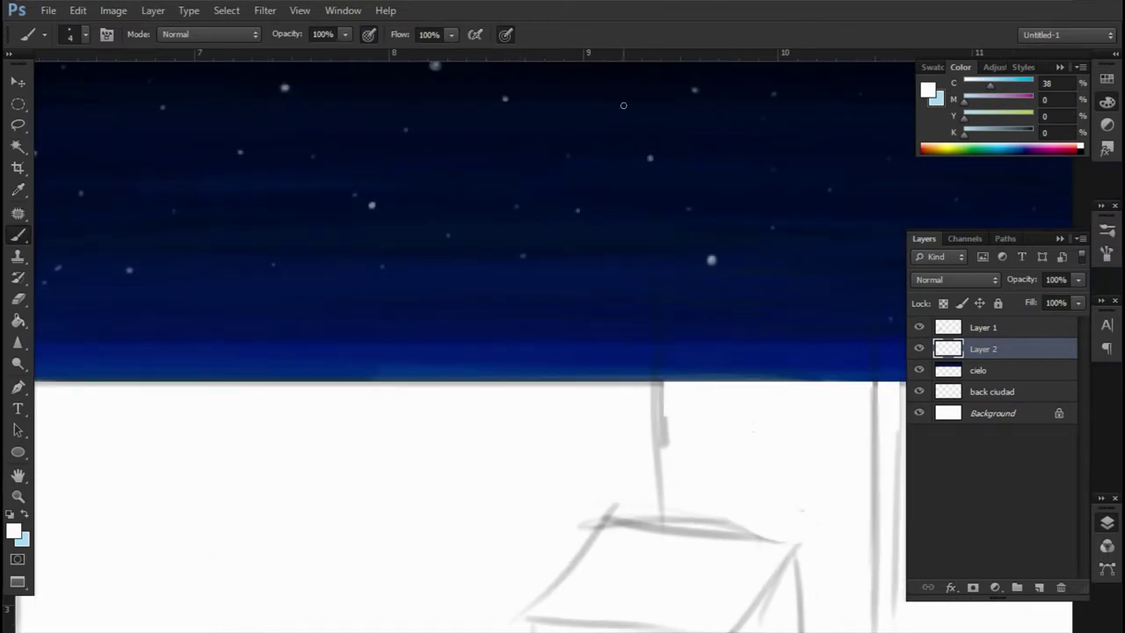
Dot small white stars across the night sky on Layer 2 with a 4 px brush
{"action": "left_click_drag", "start_coordinate": [623, 105], "coordinate": [352, 120]}
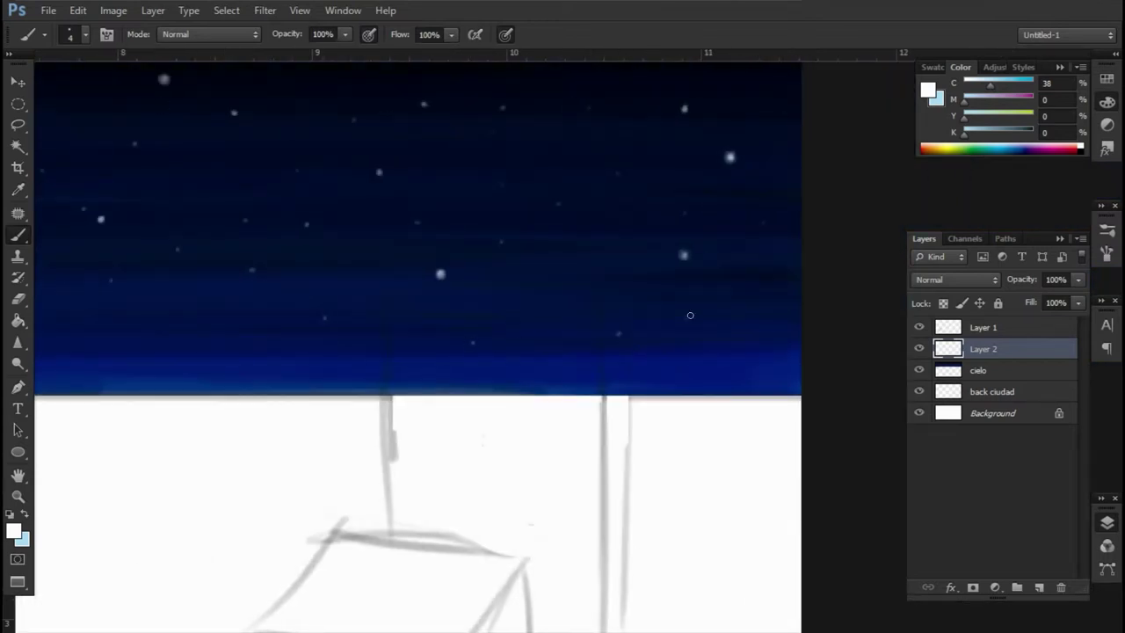
{"action": "scroll", "coordinate": [615, 332], "scroll_direction": "up", "scroll_amount": 3}
{"action": "left_click_drag", "start_coordinate": [615, 332], "coordinate": [585, 321]}
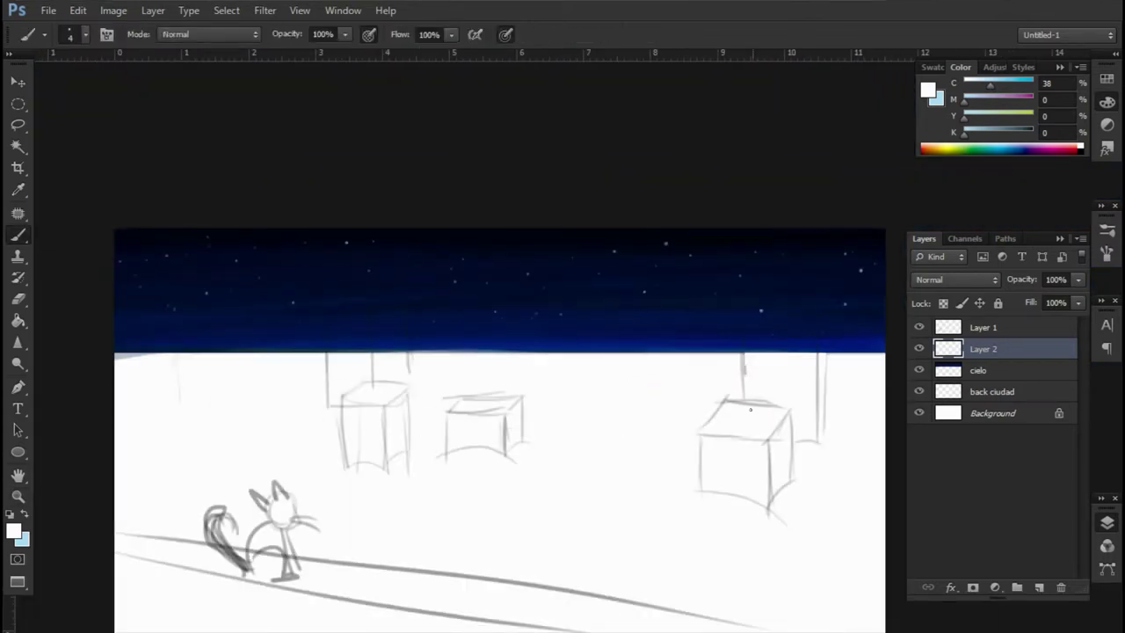
On the back ciudad layer, paint a dark silhouette of the distant city below the sky with a 55 px brush
{"action": "scroll", "coordinate": [521, 408], "scroll_direction": "down", "scroll_amount": 2}
{"action": "left_click", "coordinate": [993, 391]}
{"action": "right_click", "coordinate": [605, 349]}
{"action": "key", "text": "x"}
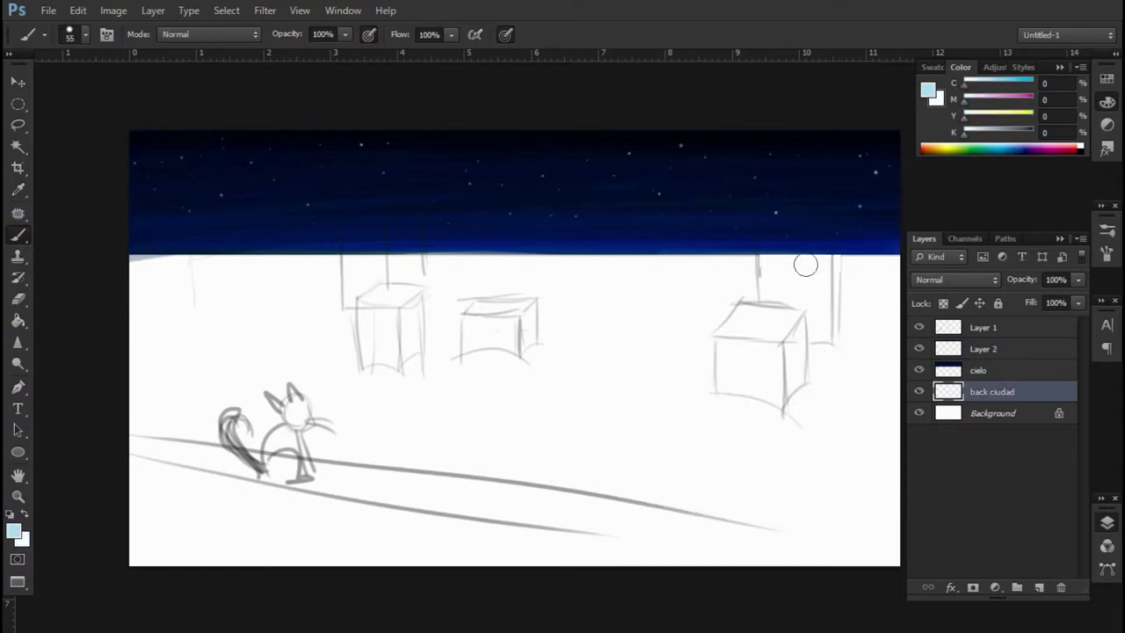
{"action": "left_click", "coordinate": [995, 104]}
{"action": "left_click_drag", "start_coordinate": [870, 413], "coordinate": [502, 381]}
{"action": "left_click_drag", "start_coordinate": [897, 369], "coordinate": [141, 352]}
{"action": "mouse_move", "coordinate": [176, 299]}
{"action": "left_mouse_down"}
{"action": "mouse_move", "coordinate": [897, 264]}
{"action": "mouse_move", "coordinate": [121, 242]}
{"action": "left_mouse_up"}
{"action": "left_click_drag", "start_coordinate": [120, 334], "coordinate": [753, 314]}
{"action": "scroll", "coordinate": [93, 194], "scroll_direction": "left", "scroll_amount": 2}
{"action": "left_click_drag", "start_coordinate": [141, 347], "coordinate": [676, 386]}
{"action": "mouse_move", "coordinate": [993, 391]}
{"action": "left_mouse_down"}
{"action": "mouse_move", "coordinate": [951, 338]}
{"action": "mouse_move", "coordinate": [106, 330]}
{"action": "left_mouse_up"}
Rename the star layer, Layer 2, as estrellas
{"action": "double_click", "coordinate": [951, 367]}
{"action": "type", "text": "estrellas"}
{"action": "key", "text": "Return"}
Add more dark strokes to fill in the city silhouette
{"action": "mouse_move", "coordinate": [396, 341]}
{"action": "left_mouse_down"}
{"action": "mouse_move", "coordinate": [728, 371]}
{"action": "mouse_move", "coordinate": [360, 350]}
{"action": "left_mouse_up"}
{"action": "left_click_drag", "start_coordinate": [677, 378], "coordinate": [834, 402]}
{"action": "left_click_drag", "start_coordinate": [424, 387], "coordinate": [132, 347]}
Apply an image colour adjustment to the painting, entering the values -46 and +21
{"action": "left_click", "coordinate": [113, 10]}
{"action": "left_click", "coordinate": [369, 146]}
{"action": "mouse_move", "coordinate": [852, 138]}
{"action": "left_mouse_down"}
{"action": "mouse_move", "coordinate": [826, 139]}
{"action": "mouse_move", "coordinate": [844, 139]}
{"action": "left_mouse_up"}
{"action": "left_click_drag", "start_coordinate": [852, 220], "coordinate": [810, 220]}
{"action": "left_click_drag", "start_coordinate": [851, 181], "coordinate": [845, 180]}
{"action": "left_click", "coordinate": [807, 223]}
{"action": "type", "text": "-46"}
{"action": "key", "text": "shift+Tab"}
{"action": "type", "text": "+21"}
{"action": "key", "text": "shift+Tab"}
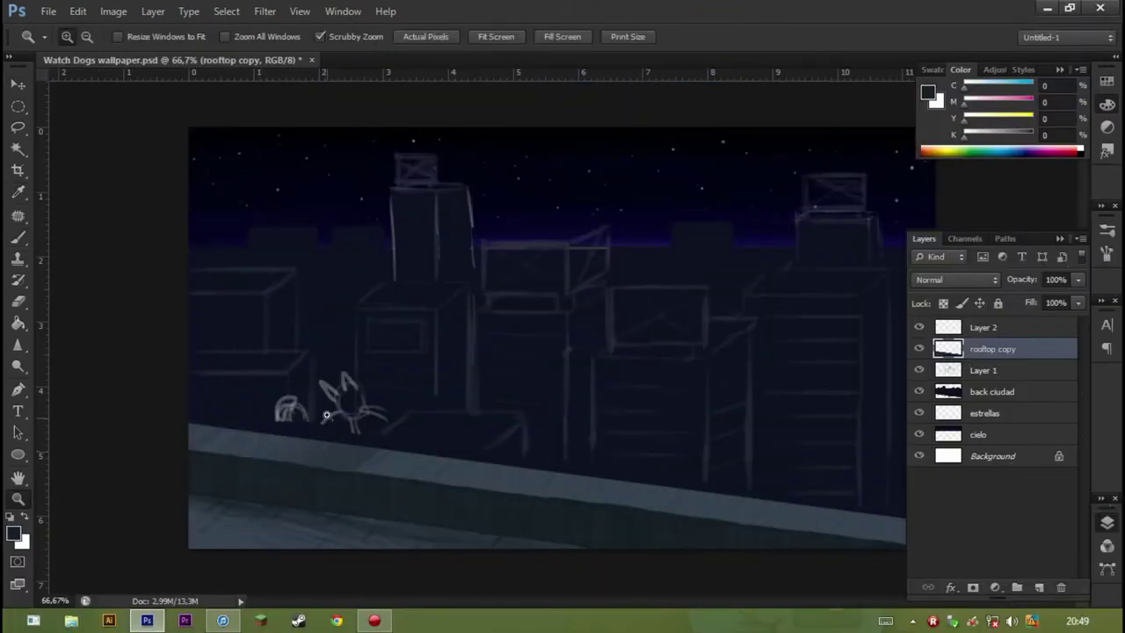
On Layer 2, outline the cat's face and front ear in white with a 5 px brush
{"action": "left_click", "coordinate": [983, 326]}
{"action": "key", "text": "x"}
{"action": "left_click_drag", "start_coordinate": [462, 261], "coordinate": [511, 316]}
{"action": "key", "text": "f"}
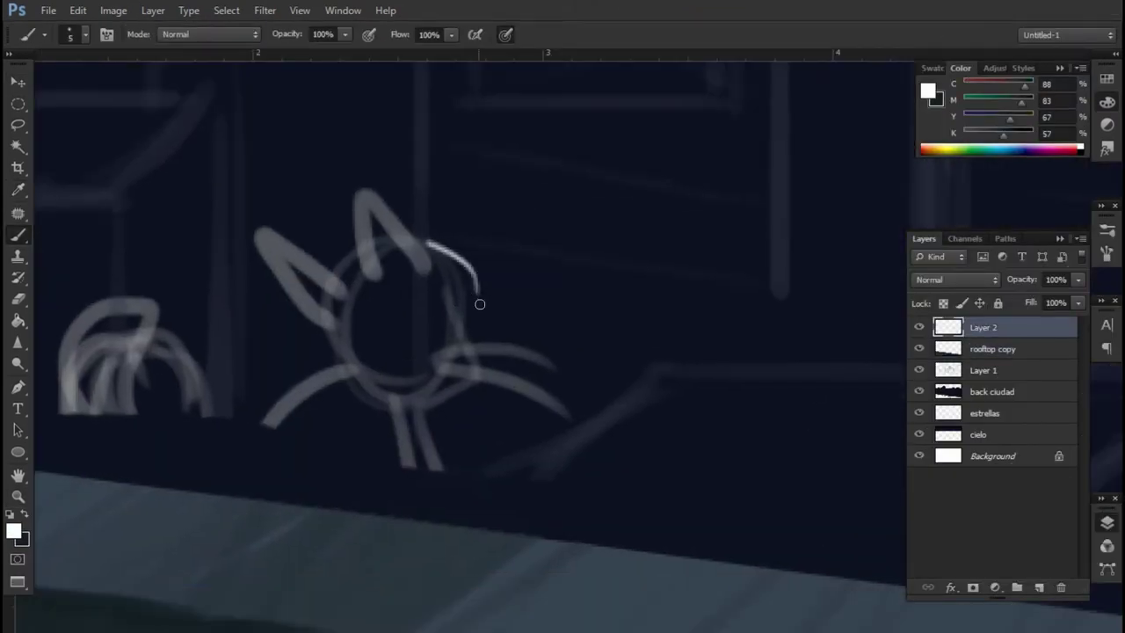
{"action": "mouse_move", "coordinate": [401, 247]}
{"action": "left_mouse_down"}
{"action": "mouse_move", "coordinate": [477, 242]}
{"action": "mouse_move", "coordinate": [481, 181]}
{"action": "left_mouse_up"}
{"action": "right_click", "coordinate": [497, 164]}
{"action": "left_click", "coordinate": [425, 237]}
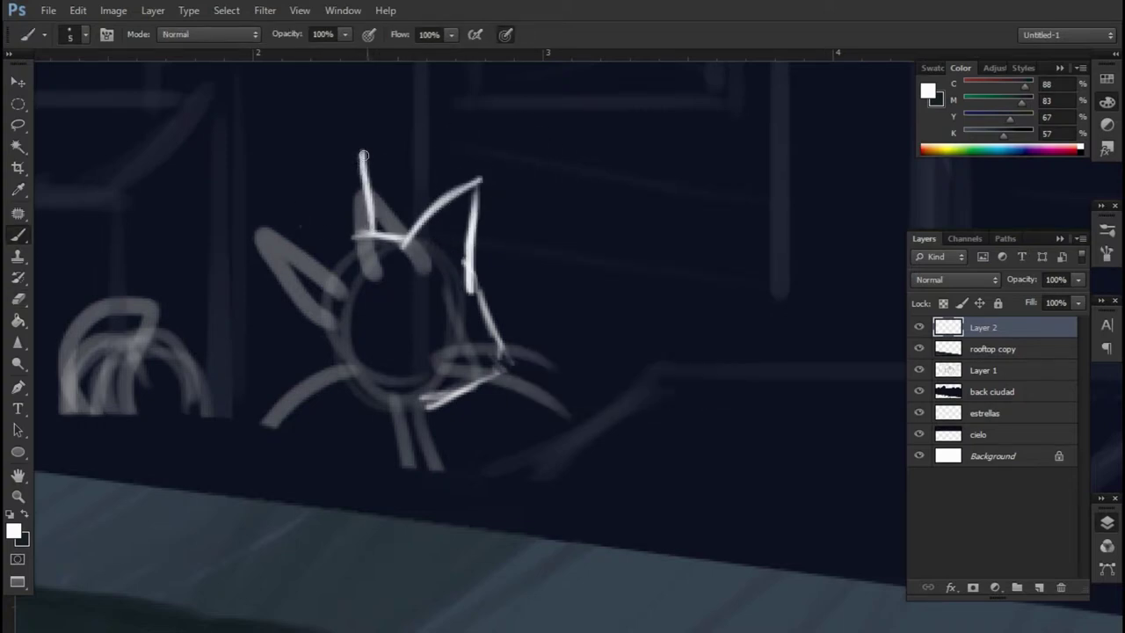
Draw the cat's second ear and continue the white outline down its back and body
{"action": "left_click_drag", "start_coordinate": [363, 156], "coordinate": [294, 308]}
{"action": "left_click_drag", "start_coordinate": [386, 343], "coordinate": [409, 185]}
{"action": "left_click_drag", "start_coordinate": [478, 263], "coordinate": [319, 382]}
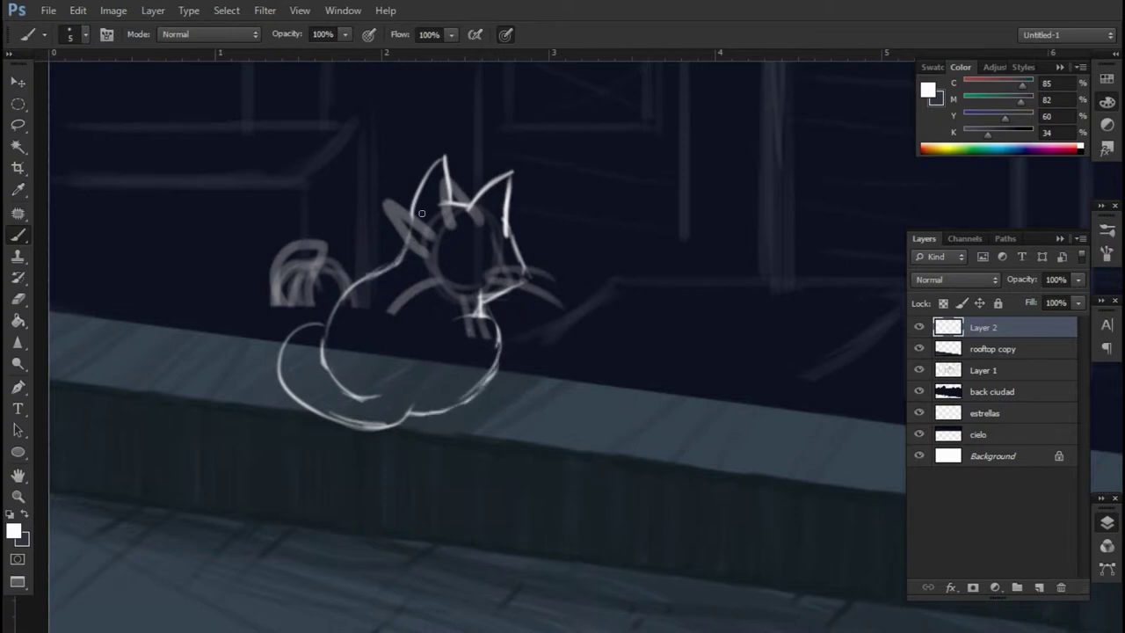
Remove the old rough cat sketch from Layer 1 and return to Layer 2
{"action": "left_click", "coordinate": [959, 371]}
{"action": "mouse_move", "coordinate": [392, 239]}
{"action": "left_mouse_down"}
{"action": "mouse_move", "coordinate": [477, 307]}
{"action": "mouse_move", "coordinate": [467, 343]}
{"action": "mouse_move", "coordinate": [306, 304]}
{"action": "left_mouse_up"}
{"action": "key", "text": "alt+bracketright"}
{"action": "key", "text": "alt+bracketright"}
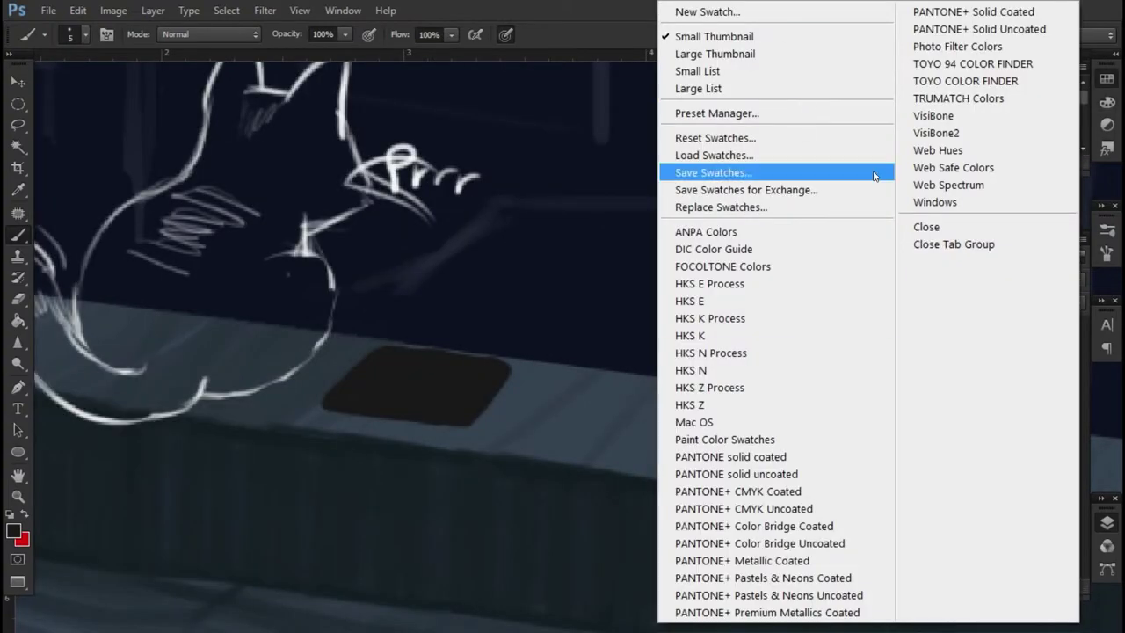
Switch the colour sliders to HSB
{"action": "left_click", "coordinate": [1081, 67]}
{"action": "left_click", "coordinate": [997, 114]}
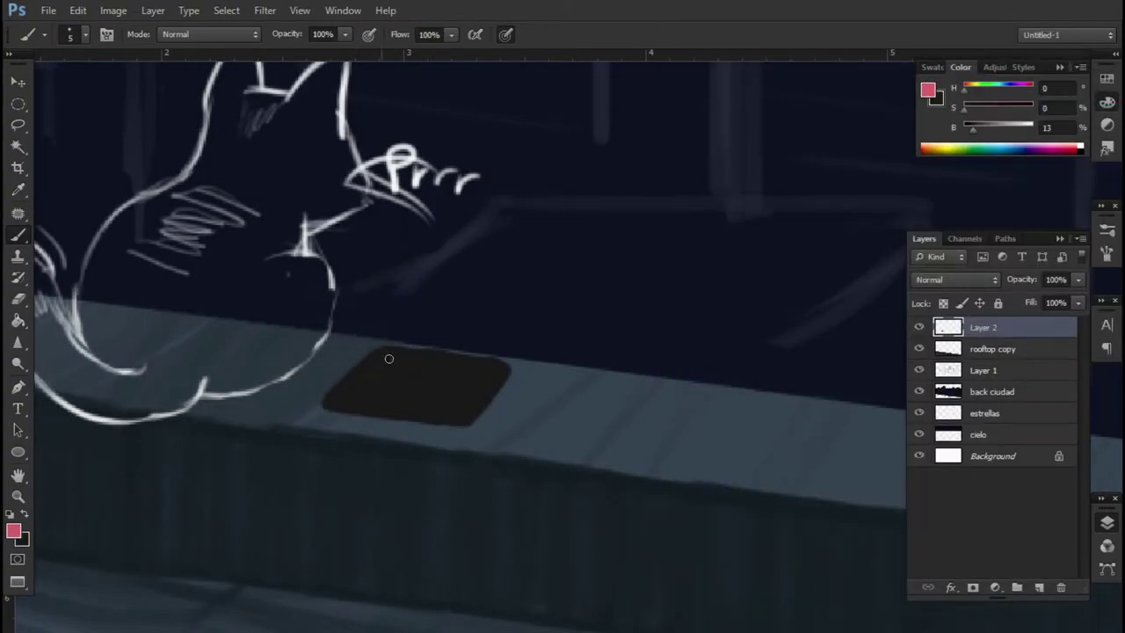
Paint a white screen inside the black phone shape on a new layer
{"action": "key", "text": "d"}
{"action": "key", "text": "x"}
{"action": "key", "text": "z"}
{"action": "left_click", "coordinate": [436, 365]}
{"action": "key", "text": "b"}
{"action": "left_click_drag", "start_coordinate": [345, 409], "coordinate": [389, 372]}
{"action": "key", "text": "ctrl+z"}
{"action": "left_click", "coordinate": [1038, 587]}
{"action": "mouse_move", "coordinate": [272, 429]}
{"action": "left_mouse_down"}
{"action": "mouse_move", "coordinate": [347, 351]}
{"action": "mouse_move", "coordinate": [275, 424]}
{"action": "mouse_move", "coordinate": [428, 346]}
{"action": "mouse_move", "coordinate": [488, 444]}
{"action": "left_mouse_up"}
{"action": "mouse_move", "coordinate": [320, 422]}
{"action": "left_mouse_down"}
{"action": "mouse_move", "coordinate": [474, 444]}
{"action": "mouse_move", "coordinate": [421, 440]}
{"action": "mouse_move", "coordinate": [541, 361]}
{"action": "mouse_move", "coordinate": [399, 347]}
{"action": "mouse_move", "coordinate": [360, 395]}
{"action": "mouse_move", "coordinate": [474, 422]}
{"action": "mouse_move", "coordinate": [572, 339]}
{"action": "left_mouse_up"}
Select Layer 2 and paint small white buttons on the phone's black frame
{"action": "key", "text": "v"}
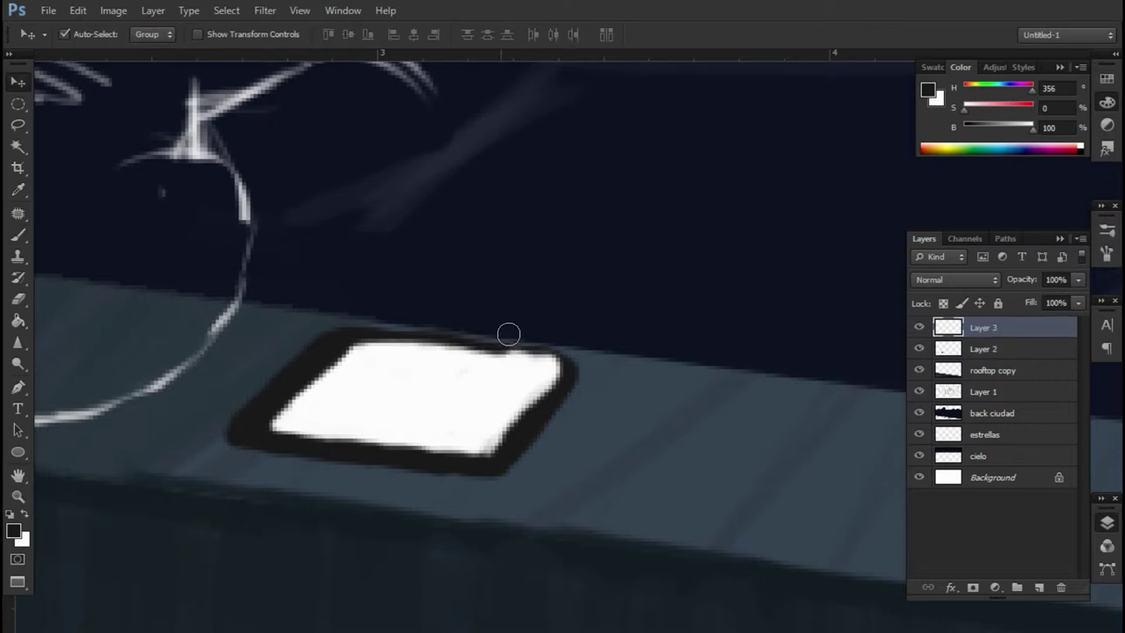
{"action": "left_click", "coordinate": [328, 357]}
{"action": "key", "text": "b"}
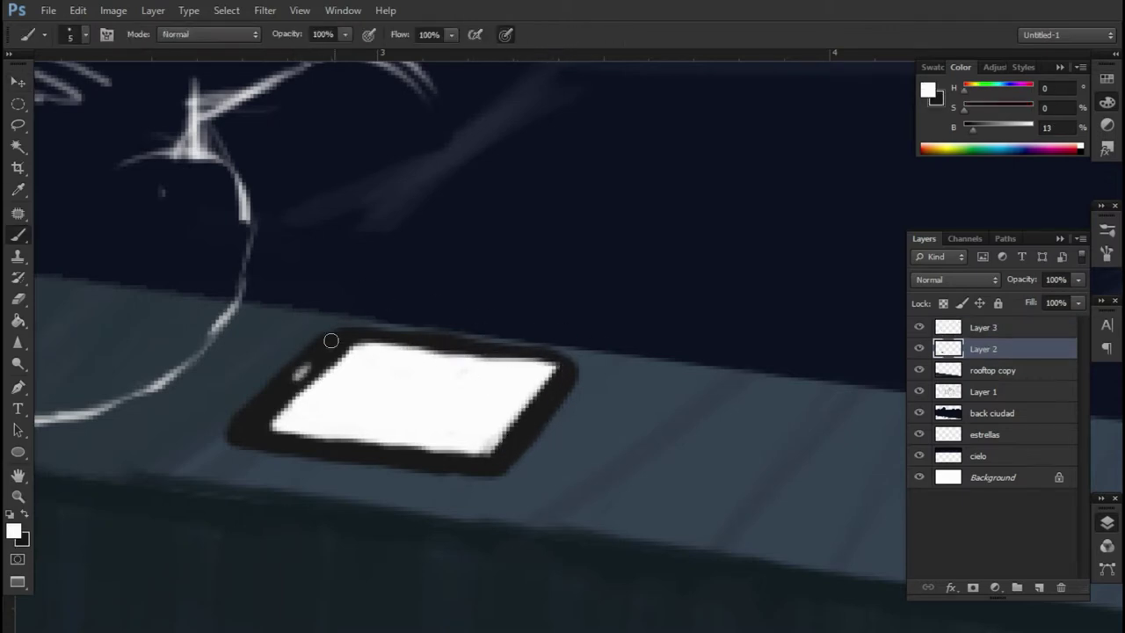
Create a layer beneath Layer 3 and paint a translucent white glow with a red tint around the phone using an 86 px brush
{"action": "left_click", "coordinate": [432, 381], "text": "ctrl"}
{"action": "left_click", "coordinate": [1039, 588], "text": "ctrl"}
{"action": "right_click", "coordinate": [444, 318]}
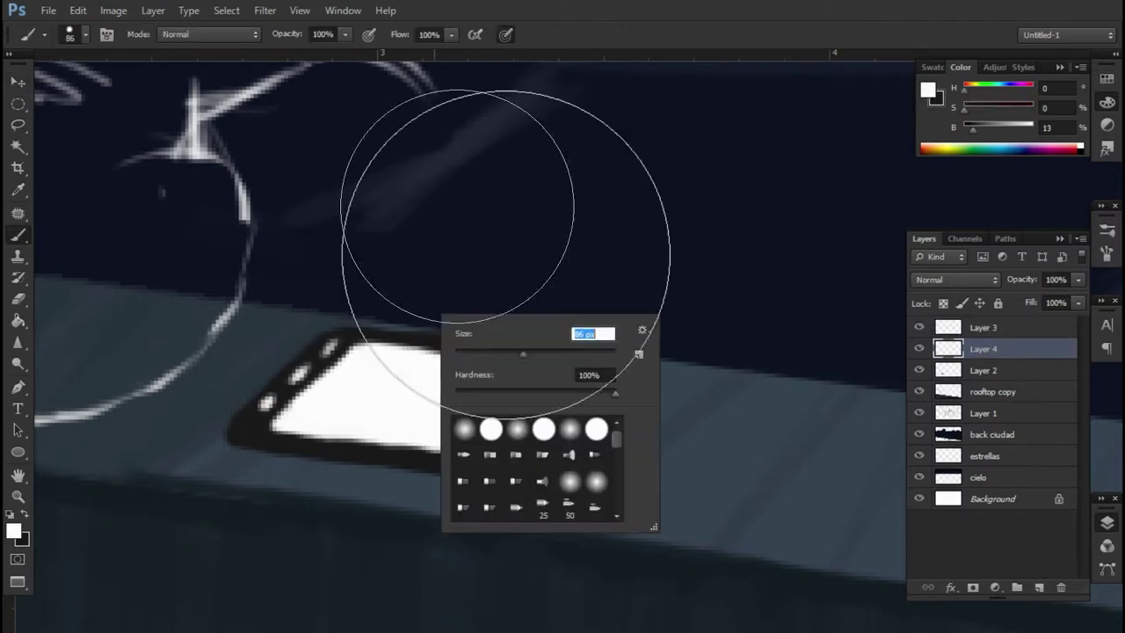
{"action": "key", "text": "Return"}
{"action": "mouse_move", "coordinate": [545, 378]}
{"action": "left_mouse_down"}
{"action": "mouse_move", "coordinate": [566, 314]}
{"action": "mouse_move", "coordinate": [502, 389]}
{"action": "mouse_move", "coordinate": [501, 414]}
{"action": "mouse_move", "coordinate": [378, 387]}
{"action": "mouse_move", "coordinate": [490, 276]}
{"action": "left_mouse_up"}
{"action": "left_click", "coordinate": [1074, 148]}
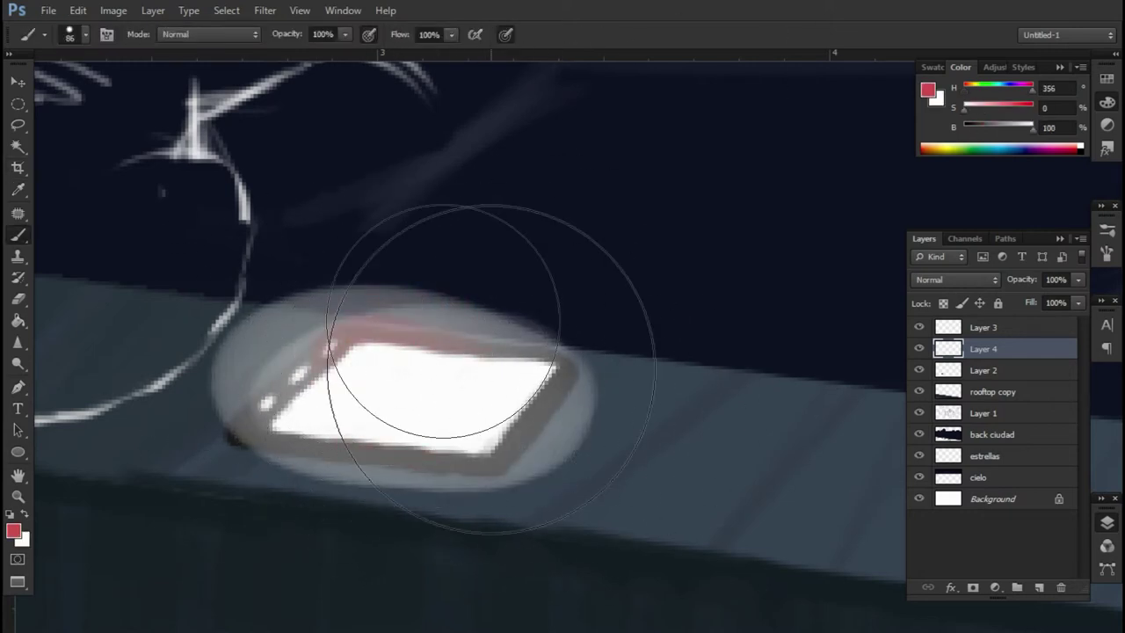
On Layer 3, paint a red round logo with a white N on the phone's screen using an 8 px brush
{"action": "left_click", "coordinate": [983, 327]}
{"action": "key", "text": "bracketleft"}
{"action": "key", "text": "bracketleft"}
{"action": "key", "text": "bracketleft"}
{"action": "key", "text": "bracketleft"}
{"action": "key", "text": "bracketleft"}
{"action": "key", "text": "bracketleft"}
{"action": "key", "text": "bracketleft"}
{"action": "key", "text": "bracketleft"}
{"action": "key", "text": "bracketleft"}
{"action": "key", "text": "bracketleft"}
{"action": "mouse_move", "coordinate": [437, 414]}
{"action": "left_mouse_down"}
{"action": "mouse_move", "coordinate": [426, 381]}
{"action": "mouse_move", "coordinate": [409, 413]}
{"action": "mouse_move", "coordinate": [462, 376]}
{"action": "left_mouse_up"}
{"action": "key", "text": "r"}
{"action": "mouse_move", "coordinate": [396, 316]}
{"action": "left_mouse_down"}
{"action": "mouse_move", "coordinate": [445, 220]}
{"action": "mouse_move", "coordinate": [416, 256]}
{"action": "mouse_move", "coordinate": [478, 278]}
{"action": "mouse_move", "coordinate": [572, 263]}
{"action": "left_mouse_up"}
{"action": "key", "text": "x"}
{"action": "key", "text": "r"}
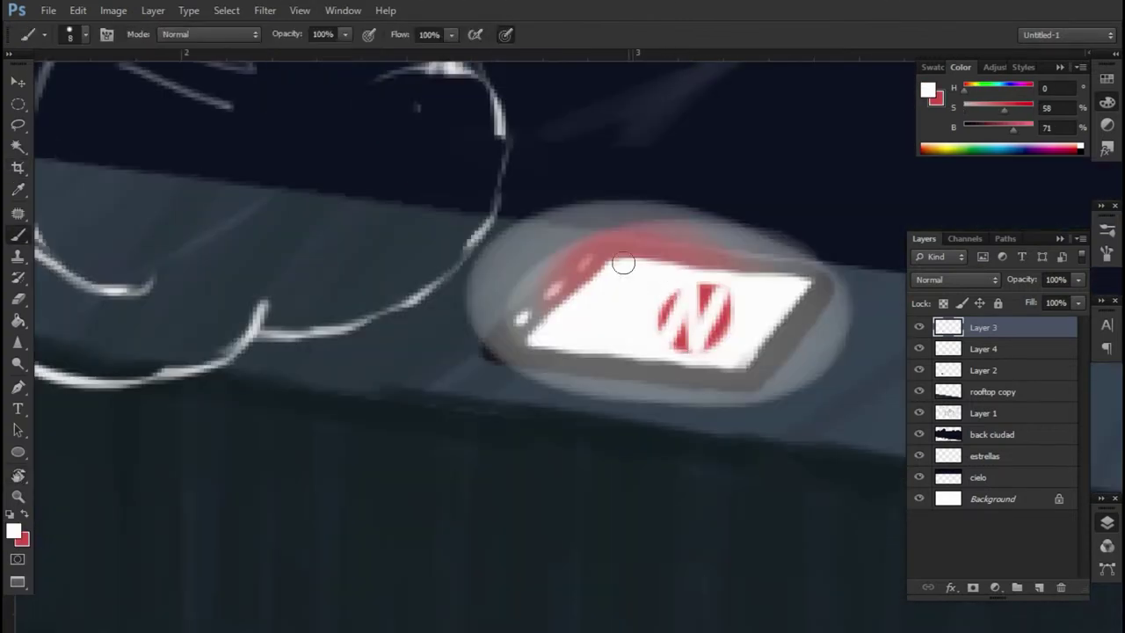
{"action": "key", "text": "x"}
{"action": "key", "text": "ctrl+z"}
{"action": "left_click_drag", "start_coordinate": [562, 324], "coordinate": [620, 270]}
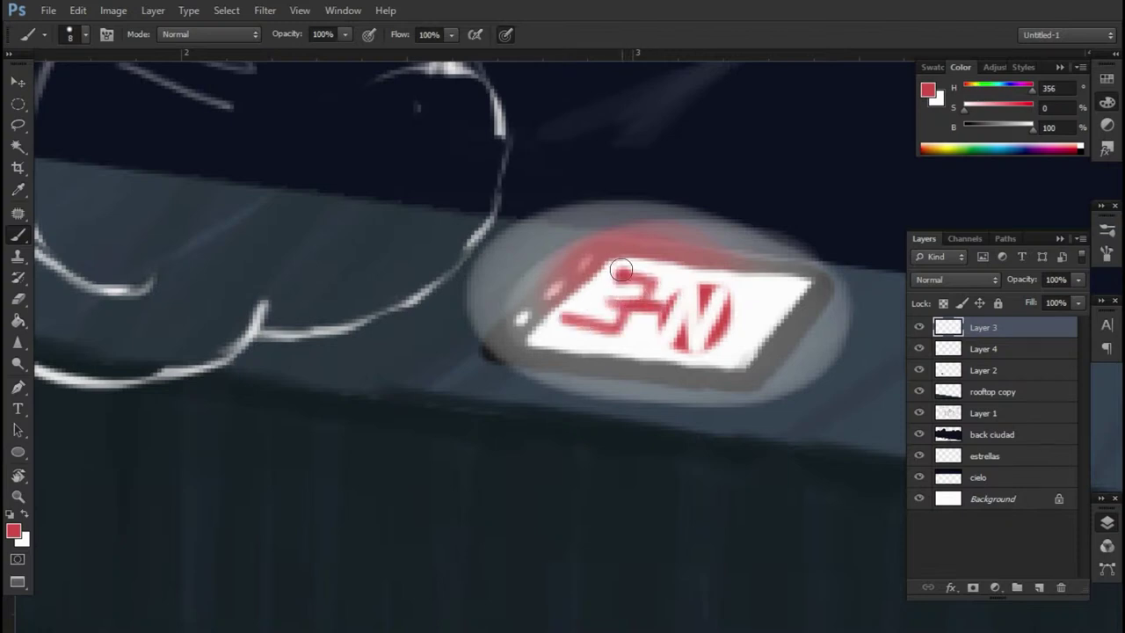
{"action": "key", "text": "ctrl+z"}
Lasso the N logo, move it towards the left part of the phone's screen and deselect it
{"action": "key", "text": "l"}
{"action": "left_click_drag", "start_coordinate": [703, 274], "coordinate": [690, 275]}
{"action": "key", "text": "v"}
{"action": "left_click_drag", "start_coordinate": [686, 315], "coordinate": [633, 313]}
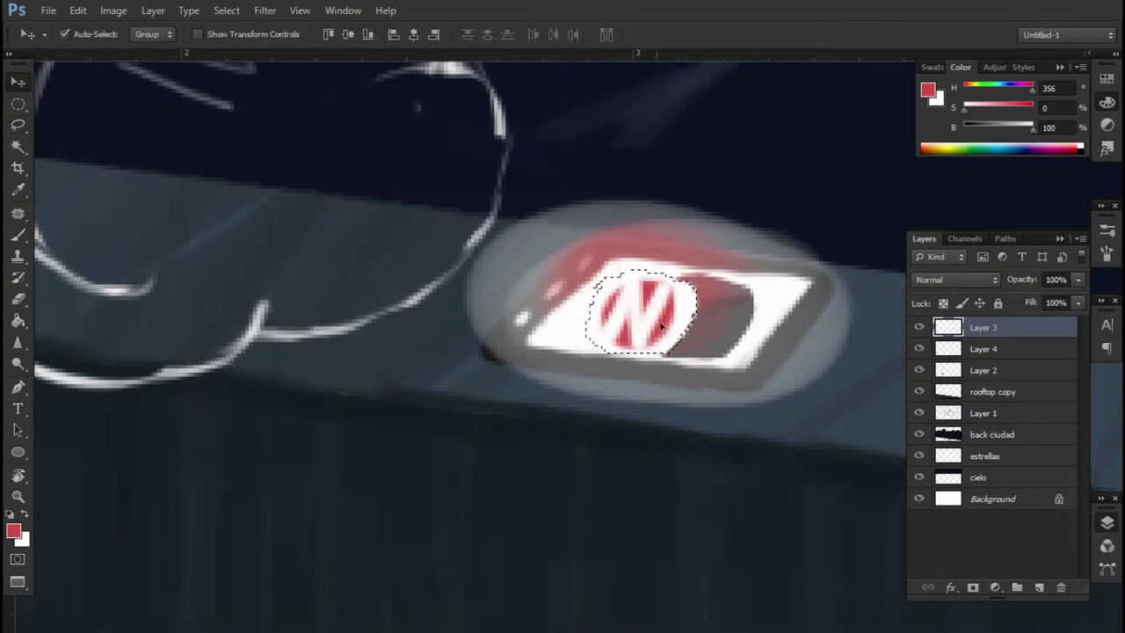
{"action": "key", "text": "ctrl+d"}
Repaint the gap in the phone's screen white and add red lettering after the N
{"action": "key", "text": "b"}
{"action": "key", "text": "x"}
{"action": "mouse_move", "coordinate": [686, 281]}
{"action": "left_mouse_down"}
{"action": "mouse_move", "coordinate": [667, 341]}
{"action": "mouse_move", "coordinate": [711, 336]}
{"action": "mouse_move", "coordinate": [717, 320]}
{"action": "mouse_move", "coordinate": [690, 317]}
{"action": "left_mouse_up"}
{"action": "left_click", "coordinate": [637, 303], "text": "alt"}
{"action": "left_click_drag", "start_coordinate": [728, 351], "coordinate": [747, 290]}
{"action": "left_click_drag", "start_coordinate": [611, 283], "coordinate": [626, 339]}
{"action": "left_click_drag", "start_coordinate": [668, 295], "coordinate": [657, 337]}
Switch to Layer 4 and strengthen the red glow above the phone with an 80 px brush
{"action": "key", "text": "alt+bracketleft"}
{"action": "key", "text": "bracketright"}
{"action": "key", "text": "bracketright"}
{"action": "key", "text": "bracketright"}
{"action": "key", "text": "bracketright"}
{"action": "key", "text": "bracketright"}
{"action": "key", "text": "bracketright"}
{"action": "key", "text": "bracketright"}
{"action": "key", "text": "bracketright"}
{"action": "key", "text": "bracketright"}
{"action": "left_click_drag", "start_coordinate": [522, 366], "coordinate": [524, 370]}
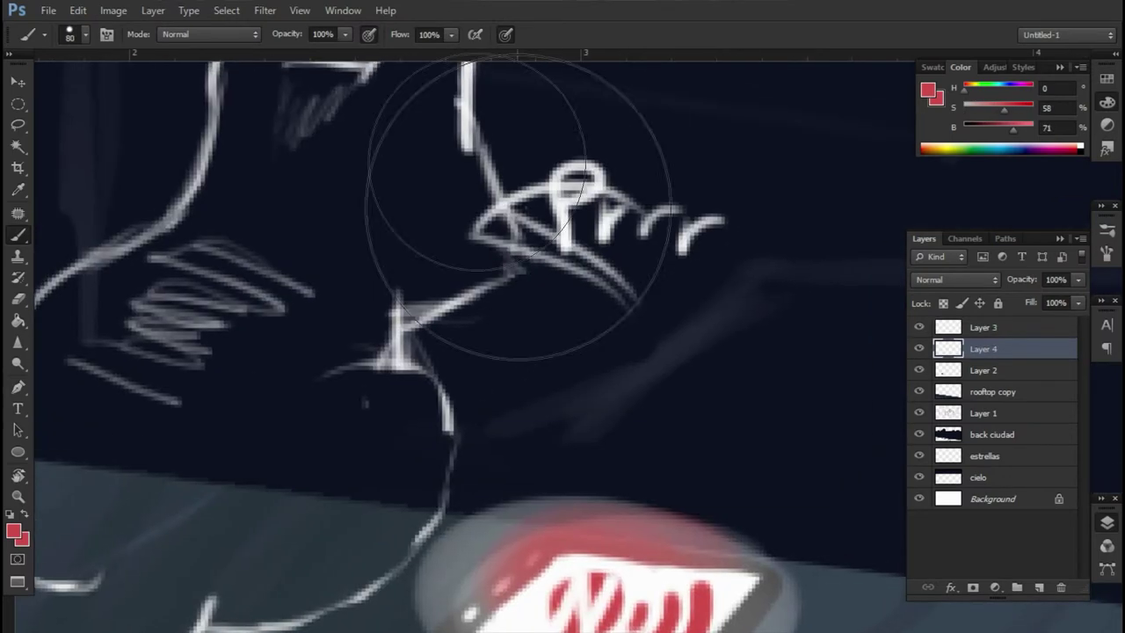
Reduce the brush to 17 px at the cat's snout and open the brush settings
{"action": "key", "text": "bracketleft"}
{"action": "key", "text": "bracketleft"}
{"action": "key", "text": "bracketleft"}
{"action": "key", "text": "bracketleft"}
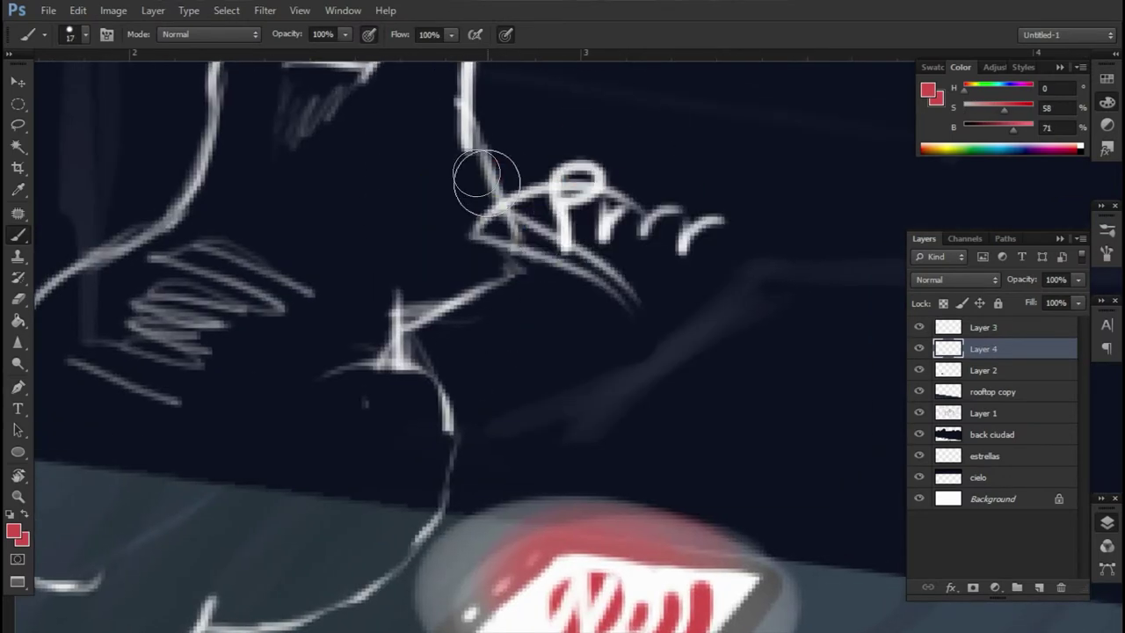
{"action": "right_click", "coordinate": [598, 347]}
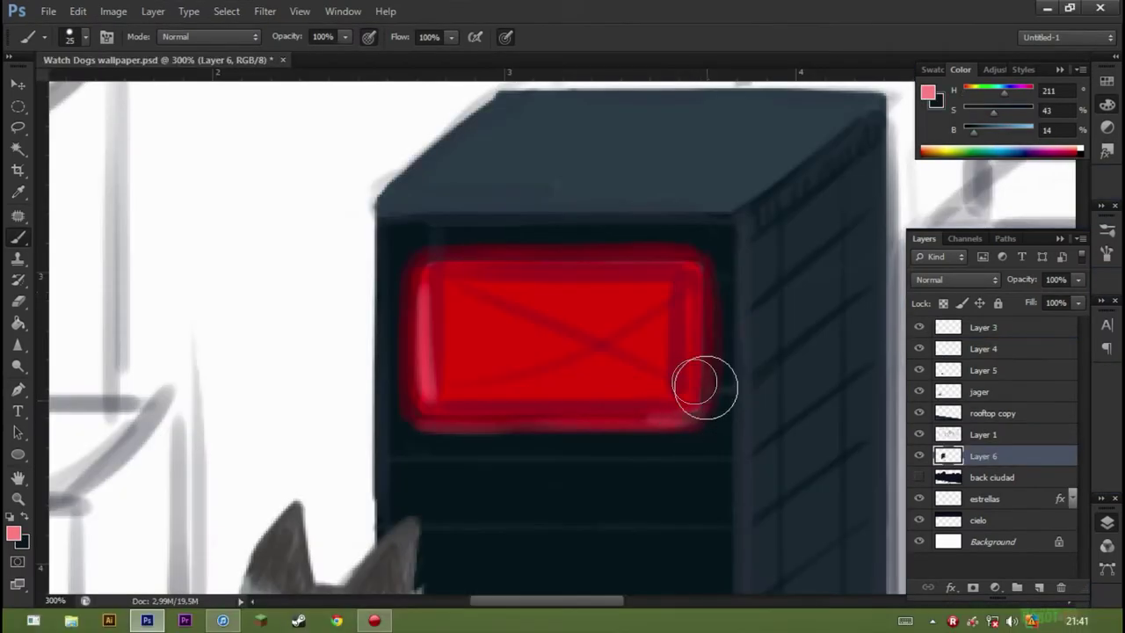
Paint a glowing pink border around the red billboard on Layer 6 and enlarge the brush to 73 px
{"action": "mouse_move", "coordinate": [704, 387]}
{"action": "left_mouse_down"}
{"action": "mouse_move", "coordinate": [668, 349]}
{"action": "mouse_move", "coordinate": [421, 258]}
{"action": "mouse_move", "coordinate": [633, 349]}
{"action": "mouse_move", "coordinate": [526, 276]}
{"action": "mouse_move", "coordinate": [662, 402]}
{"action": "mouse_move", "coordinate": [414, 314]}
{"action": "mouse_move", "coordinate": [422, 266]}
{"action": "mouse_move", "coordinate": [695, 309]}
{"action": "mouse_move", "coordinate": [502, 251]}
{"action": "left_mouse_up"}
{"action": "key", "text": "bracketright"}
{"action": "key", "text": "bracketright"}
{"action": "key", "text": "bracketright"}
{"action": "key", "text": "bracketright"}
{"action": "key", "text": "bracketright"}
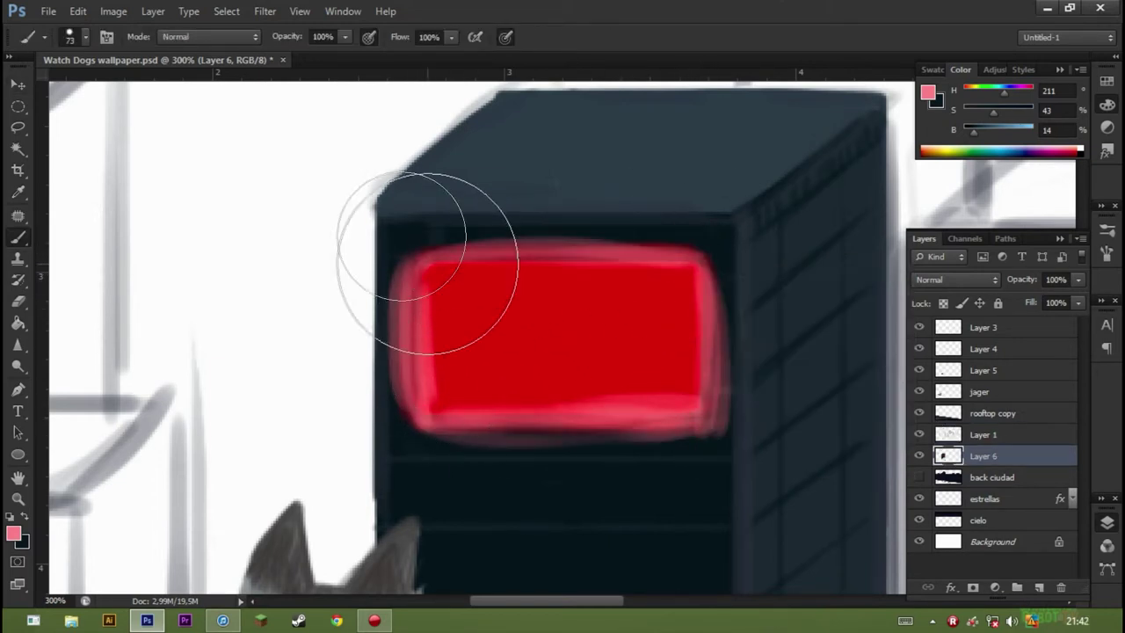
Reduce the brush size and repaint the billboard's surround and pink border with straight edges
{"action": "right_click", "coordinate": [452, 329]}
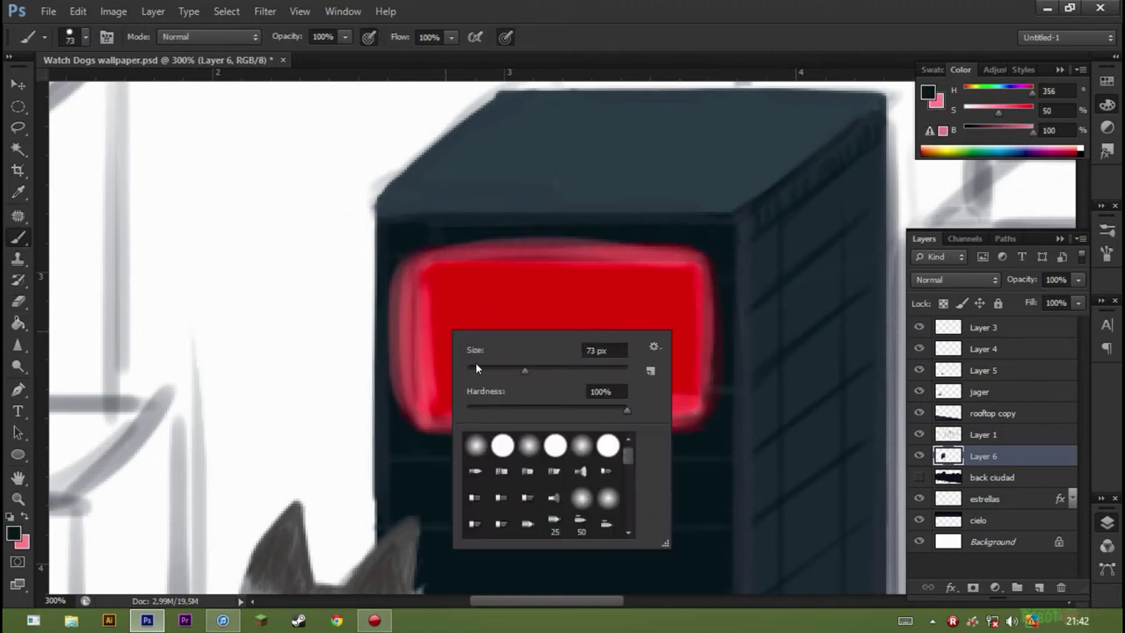
{"action": "left_click_drag", "start_coordinate": [492, 367], "coordinate": [475, 367]}
{"action": "key", "text": "Return"}
{"action": "key", "text": "x"}
{"action": "key", "text": "f"}
{"action": "mouse_move", "coordinate": [645, 199]}
{"action": "left_mouse_down"}
{"action": "mouse_move", "coordinate": [673, 417]}
{"action": "mouse_move", "coordinate": [683, 396]}
{"action": "mouse_move", "coordinate": [623, 412]}
{"action": "left_mouse_up"}
{"action": "mouse_move", "coordinate": [690, 393]}
{"action": "left_mouse_down"}
{"action": "mouse_move", "coordinate": [689, 230]}
{"action": "mouse_move", "coordinate": [410, 231]}
{"action": "mouse_move", "coordinate": [660, 254]}
{"action": "left_mouse_up"}
{"action": "key", "text": "x"}
{"action": "key", "text": "ctrl+z"}
{"action": "mouse_move", "coordinate": [387, 229]}
{"action": "left_mouse_down"}
{"action": "mouse_move", "coordinate": [382, 286]}
{"action": "mouse_move", "coordinate": [558, 254]}
{"action": "mouse_move", "coordinate": [655, 283]}
{"action": "mouse_move", "coordinate": [452, 396]}
{"action": "mouse_move", "coordinate": [373, 391]}
{"action": "mouse_move", "coordinate": [460, 377]}
{"action": "mouse_move", "coordinate": [666, 275]}
{"action": "left_mouse_up"}
Paint a white circle in the centre of the red billboard with a 3 px brush
{"action": "key", "text": "x"}
{"action": "left_click", "coordinate": [457, 296], "text": "alt"}
{"action": "right_click", "coordinate": [567, 303]}
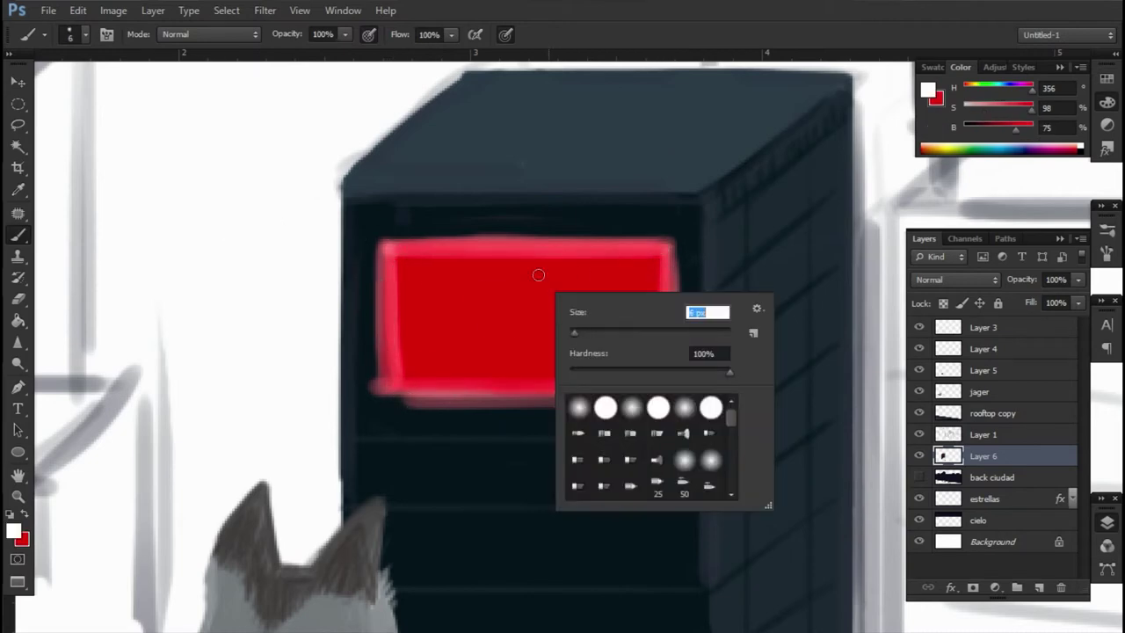
{"action": "type", "text": "6"}
{"action": "key", "text": "Return"}
{"action": "scroll", "coordinate": [568, 319], "scroll_direction": "up", "scroll_amount": 5}
{"action": "scroll", "coordinate": [557, 314], "scroll_direction": "down", "scroll_amount": 3}
{"action": "key", "text": "bracketleft"}
{"action": "key", "text": "bracketleft"}
{"action": "key", "text": "bracketleft"}
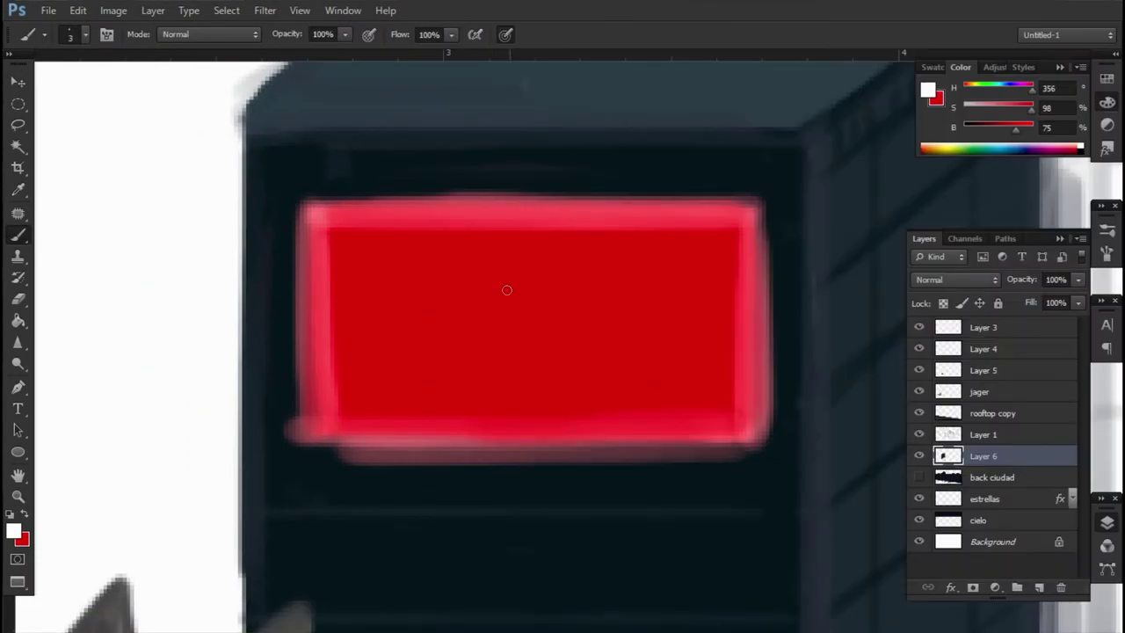
{"action": "mouse_move", "coordinate": [535, 301]}
{"action": "left_mouse_down"}
{"action": "mouse_move", "coordinate": [567, 371]}
{"action": "mouse_move", "coordinate": [590, 348]}
{"action": "mouse_move", "coordinate": [518, 268]}
{"action": "mouse_move", "coordinate": [504, 275]}
{"action": "mouse_move", "coordinate": [476, 407]}
{"action": "mouse_move", "coordinate": [529, 285]}
{"action": "mouse_move", "coordinate": [564, 298]}
{"action": "left_mouse_up"}
{"action": "mouse_move", "coordinate": [511, 250]}
{"action": "left_mouse_down"}
{"action": "mouse_move", "coordinate": [497, 250]}
{"action": "mouse_move", "coordinate": [590, 268]}
{"action": "mouse_move", "coordinate": [601, 373]}
{"action": "left_mouse_up"}
Shape the billboard's circle into a logo with horizontal and diagonal red stripes across the white
{"action": "mouse_move", "coordinate": [434, 304]}
{"action": "left_mouse_down"}
{"action": "mouse_move", "coordinate": [608, 304]}
{"action": "mouse_move", "coordinate": [478, 400]}
{"action": "left_mouse_up"}
{"action": "mouse_move", "coordinate": [454, 265]}
{"action": "left_mouse_down"}
{"action": "mouse_move", "coordinate": [587, 280]}
{"action": "mouse_move", "coordinate": [611, 362]}
{"action": "left_mouse_up"}
{"action": "mouse_move", "coordinate": [436, 304]}
{"action": "left_mouse_down"}
{"action": "mouse_move", "coordinate": [608, 305]}
{"action": "mouse_move", "coordinate": [484, 392]}
{"action": "mouse_move", "coordinate": [536, 403]}
{"action": "left_mouse_up"}
{"action": "key", "text": "x"}
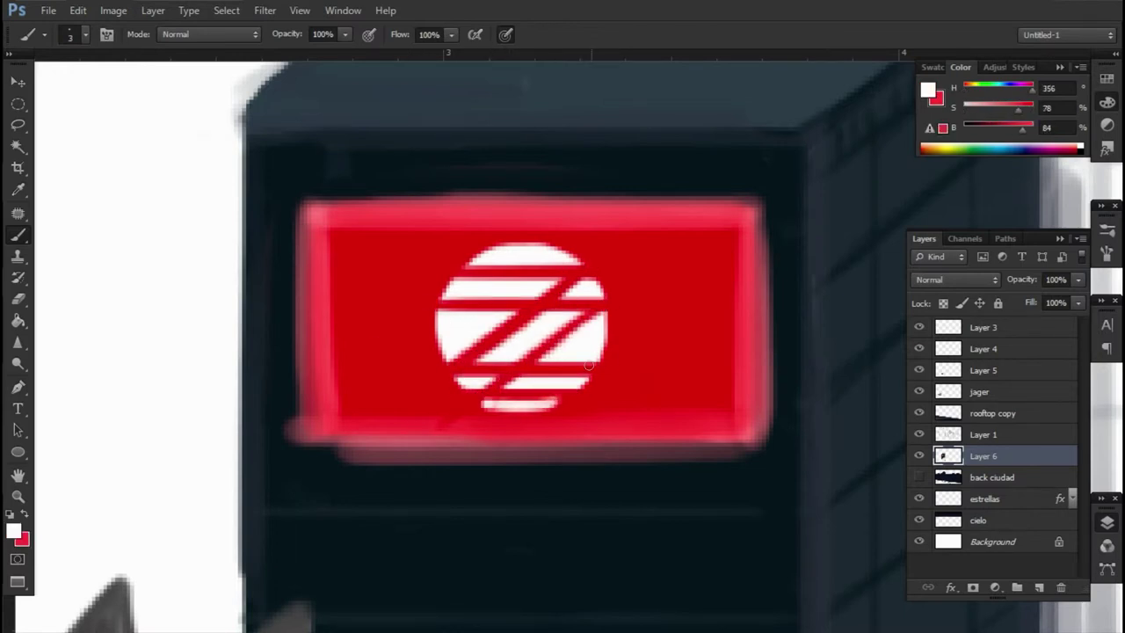
{"action": "mouse_move", "coordinate": [638, 312]}
{"action": "left_mouse_down"}
{"action": "mouse_move", "coordinate": [580, 395]}
{"action": "mouse_move", "coordinate": [677, 316]}
{"action": "mouse_move", "coordinate": [607, 360]}
{"action": "left_mouse_up"}
{"action": "key", "text": "x"}
{"action": "mouse_move", "coordinate": [527, 398]}
{"action": "left_mouse_down"}
{"action": "mouse_move", "coordinate": [635, 397]}
{"action": "mouse_move", "coordinate": [518, 392]}
{"action": "left_mouse_up"}
{"action": "left_click_drag", "start_coordinate": [421, 334], "coordinate": [362, 325]}
{"action": "key", "text": "ctrl+alt+z"}
{"action": "key", "text": "ctrl+alt+z"}
{"action": "key", "text": "ctrl+alt+z"}
{"action": "key", "text": "ctrl+alt+z"}
{"action": "key", "text": "ctrl+alt+z"}
{"action": "key", "text": "ctrl+alt+z"}
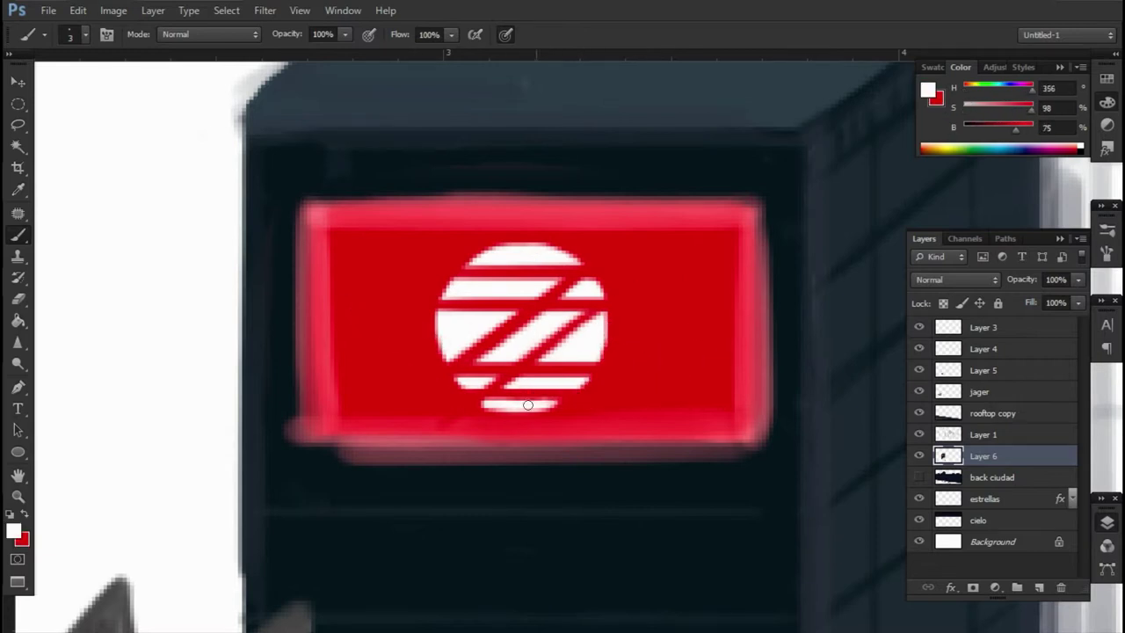
Tidy the billboard logo's bottom stripe and widen the upper diagonal red stripe across the circle
{"action": "left_click_drag", "start_coordinate": [535, 403], "coordinate": [555, 404]}
{"action": "key", "text": "x"}
{"action": "left_click_drag", "start_coordinate": [446, 360], "coordinate": [593, 289]}
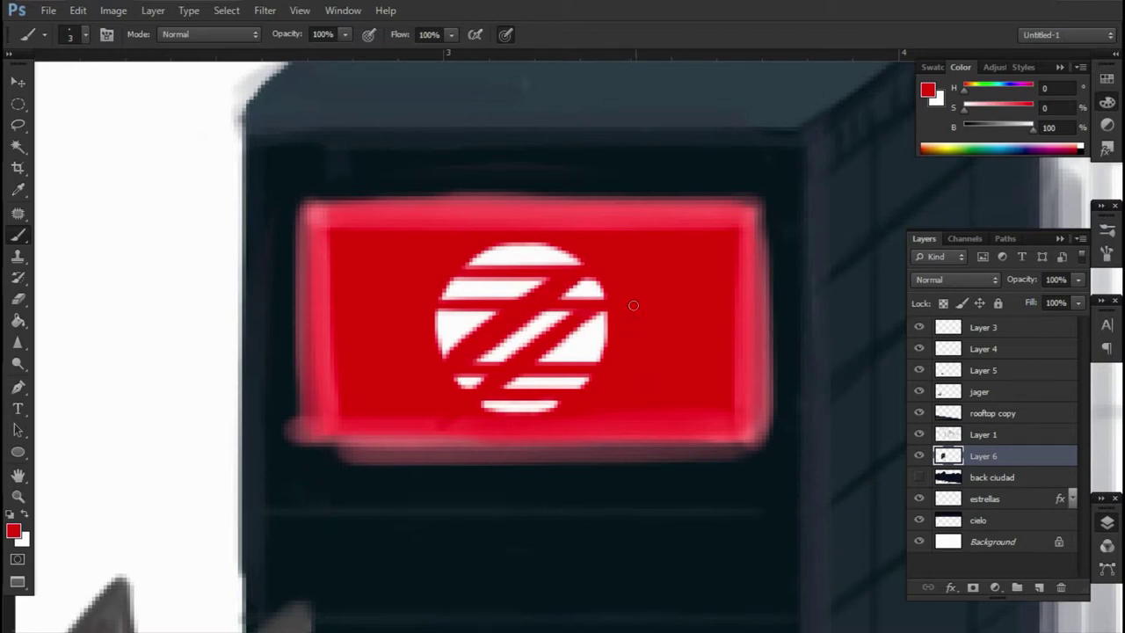
Paint soft white highlights at the middle of the billboard's upper and lower borders with a 70 px brush
{"action": "right_click", "coordinate": [628, 324]}
{"action": "key", "text": "Return"}
{"action": "key", "text": "x"}
{"action": "key", "text": "z"}
{"action": "left_click", "coordinate": [716, 448], "text": "alt"}
{"action": "left_click", "coordinate": [715, 447], "text": "alt"}
{"action": "left_click", "coordinate": [477, 390]}
{"action": "key", "text": "b"}
{"action": "key", "text": "x"}
{"action": "left_click_drag", "start_coordinate": [879, 224], "coordinate": [427, 252]}
{"action": "key", "text": "ctrl+z"}
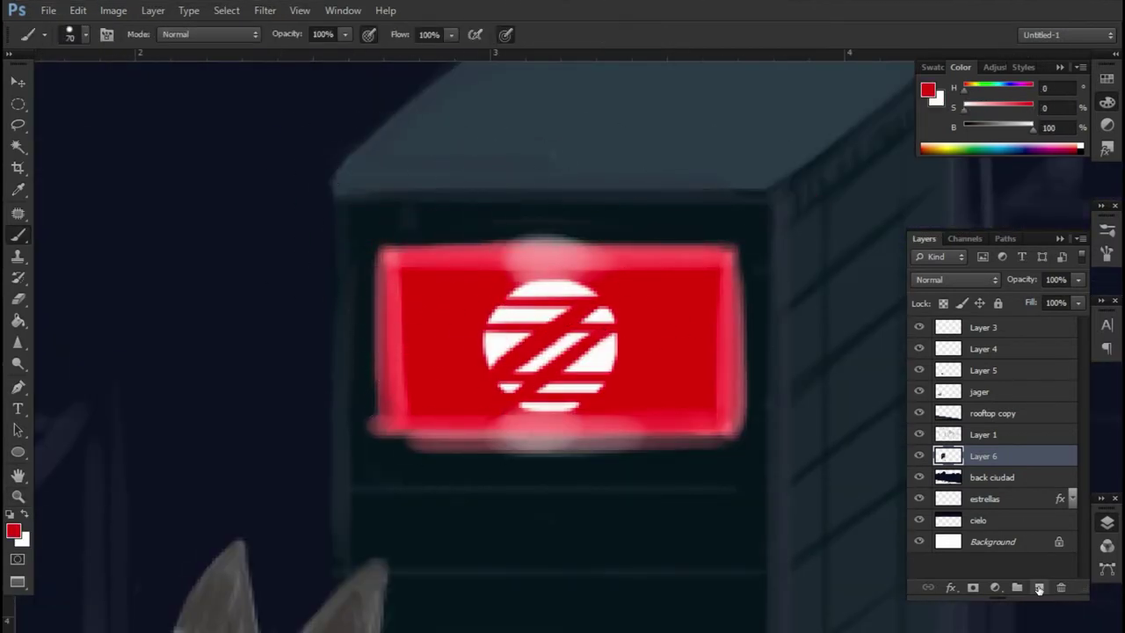
Select the billboard with the Lasso, cut it onto a new layer and move it aside from the building
{"action": "key", "text": "l"}
{"action": "left_click_drag", "start_coordinate": [754, 237], "coordinate": [762, 420]}
{"action": "mouse_move", "coordinate": [721, 238]}
{"action": "left_mouse_down"}
{"action": "mouse_move", "coordinate": [754, 236]}
{"action": "mouse_move", "coordinate": [362, 230]}
{"action": "mouse_move", "coordinate": [374, 459]}
{"action": "mouse_move", "coordinate": [752, 448]}
{"action": "mouse_move", "coordinate": [751, 235]}
{"action": "mouse_move", "coordinate": [375, 243]}
{"action": "mouse_move", "coordinate": [387, 444]}
{"action": "left_mouse_up"}
{"action": "key", "text": "ctrl+shift+n"}
{"action": "mouse_move", "coordinate": [658, 331]}
{"action": "left_mouse_down"}
{"action": "mouse_move", "coordinate": [246, 359]}
{"action": "mouse_move", "coordinate": [410, 302]}
{"action": "left_mouse_up"}
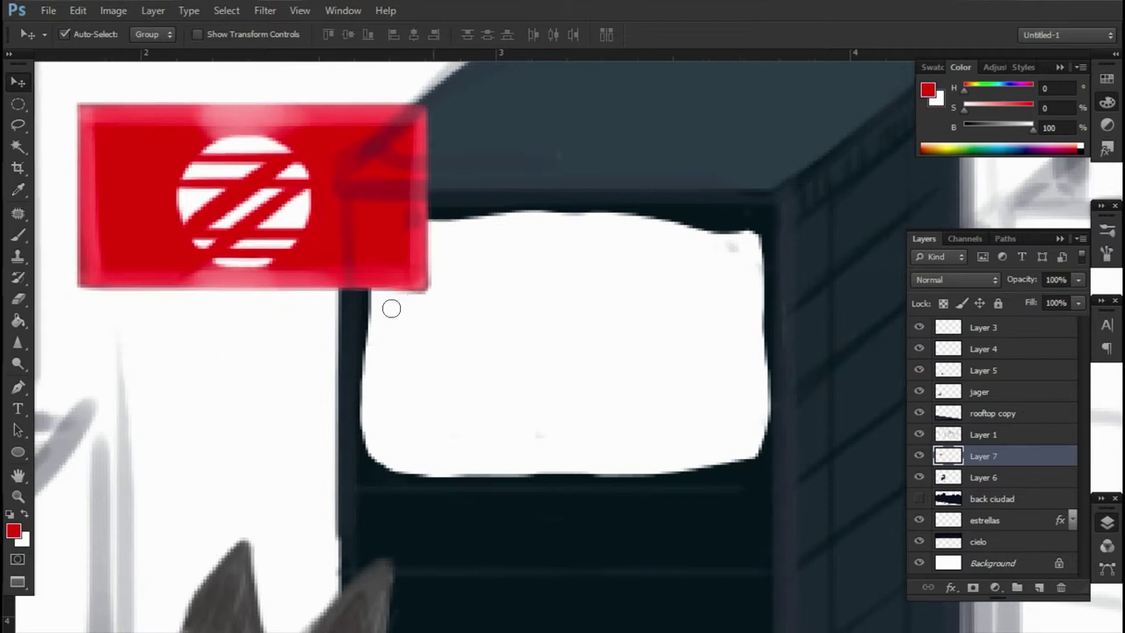
Fill the hole on Layer 6 with the building's dark colour and move the billboard back over the facade
{"action": "scroll", "coordinate": [116, 297], "scroll_direction": "up", "scroll_amount": 2}
{"action": "key", "text": "b"}
{"action": "key", "text": "alt+bracketleft"}
{"action": "right_click", "coordinate": [610, 350]}
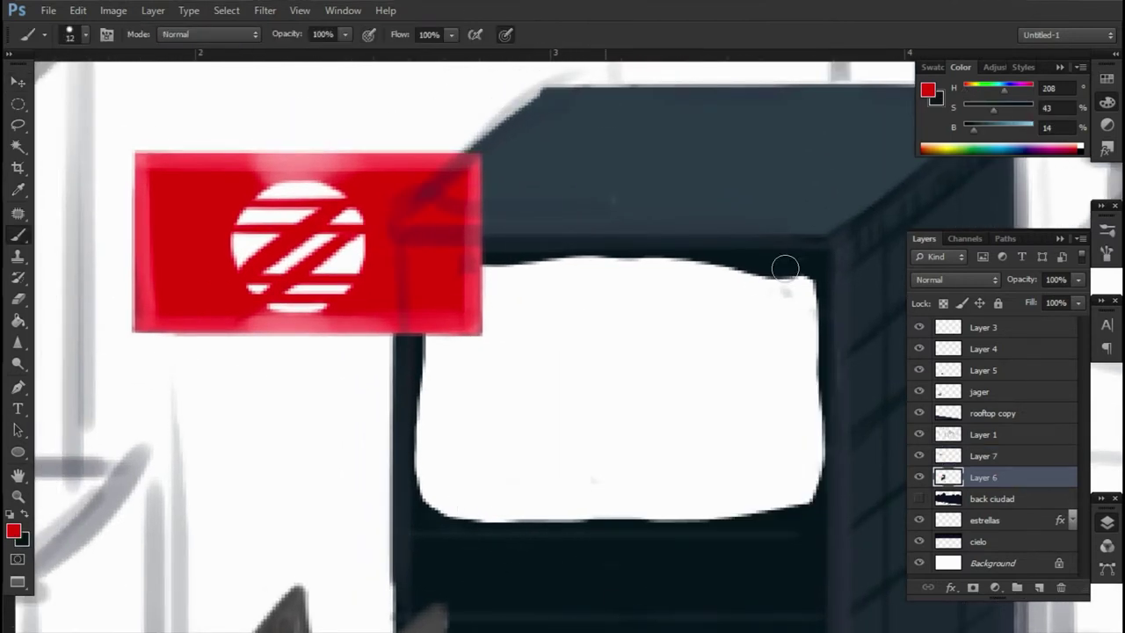
{"action": "key", "text": "Return"}
{"action": "mouse_move", "coordinate": [416, 270]}
{"action": "left_mouse_down"}
{"action": "mouse_move", "coordinate": [437, 525]}
{"action": "mouse_move", "coordinate": [770, 284]}
{"action": "mouse_move", "coordinate": [498, 462]}
{"action": "mouse_move", "coordinate": [524, 339]}
{"action": "left_mouse_up"}
{"action": "key", "text": "v"}
{"action": "left_click_drag", "start_coordinate": [414, 251], "coordinate": [720, 380]}
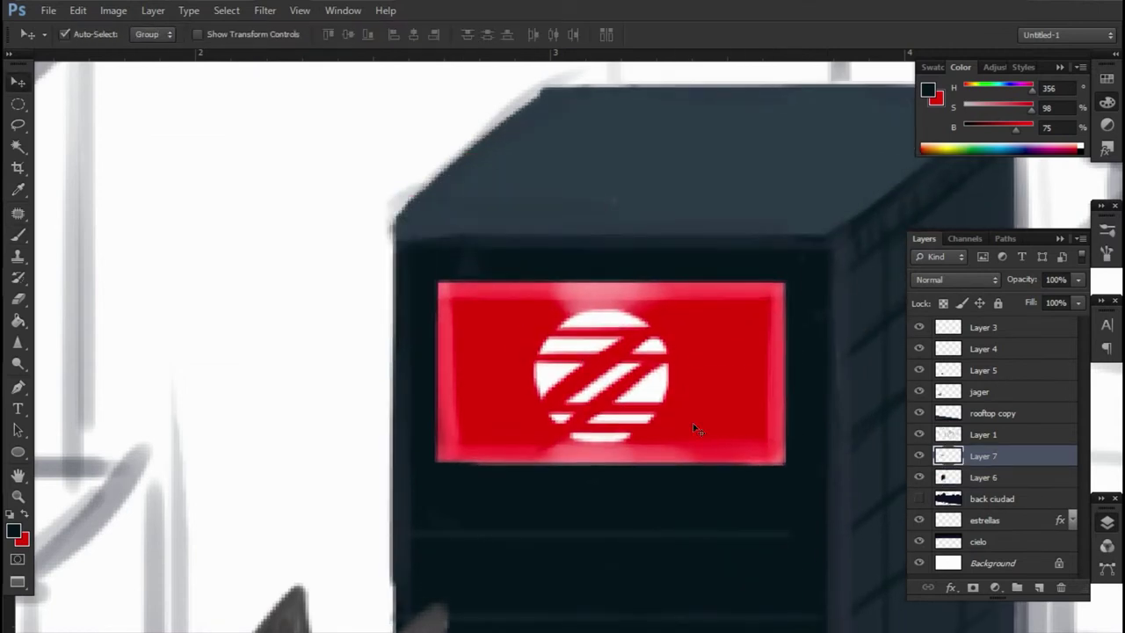
Try to paint a red glow around the billboard on Layer 6 with a large soft brush
{"action": "scroll", "coordinate": [695, 425], "scroll_direction": "down", "scroll_amount": 1}
{"action": "key", "text": "alt+bracketleft"}
{"action": "key", "text": "b"}
{"action": "right_click", "coordinate": [696, 356]}
{"action": "key", "text": "Return"}
{"action": "key", "text": "x"}
{"action": "left_click_drag", "start_coordinate": [492, 351], "coordinate": [778, 372]}
{"action": "key", "text": "ctrl+z"}
{"action": "right_click", "coordinate": [715, 389]}
{"action": "key", "text": "Return"}
{"action": "left_click_drag", "start_coordinate": [528, 395], "coordinate": [570, 437]}
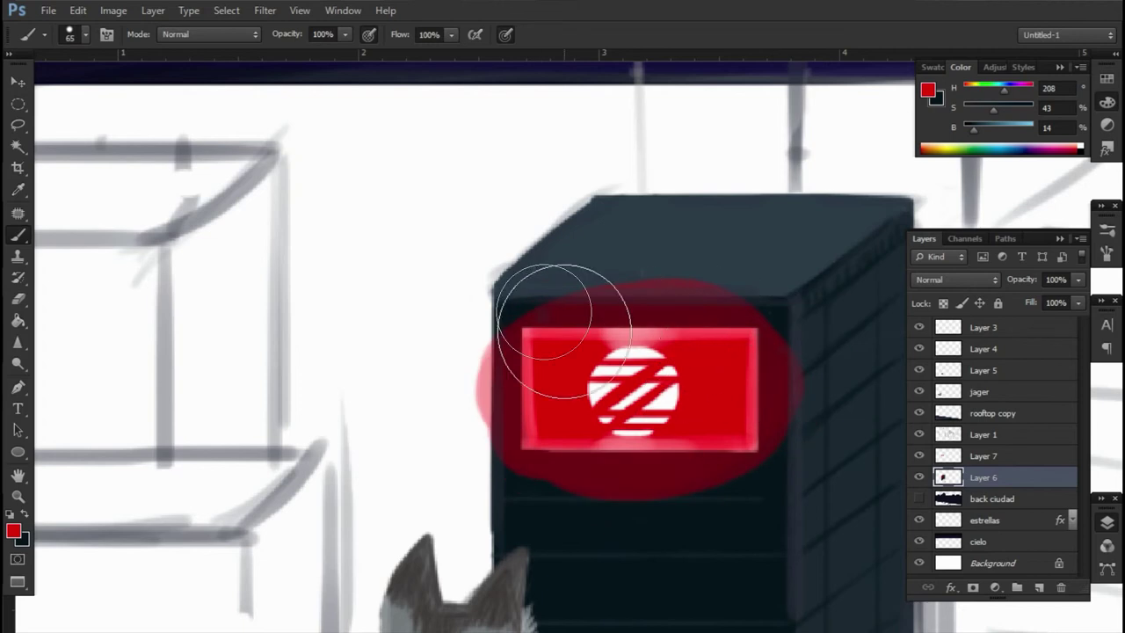
{"action": "key", "text": "ctrl+z"}
{"action": "mouse_move", "coordinate": [540, 360]}
{"action": "left_mouse_down"}
{"action": "mouse_move", "coordinate": [627, 475]}
{"action": "mouse_move", "coordinate": [533, 457]}
{"action": "mouse_move", "coordinate": [678, 427]}
{"action": "mouse_move", "coordinate": [482, 460]}
{"action": "left_mouse_up"}
Show the back ciudad layer and give Layer 7 a red Outer Glow with 3% noise, 11% spread and 100% range
{"action": "left_click", "coordinate": [918, 498]}
{"action": "key", "text": "ctrl+z"}
{"action": "double_click", "coordinate": [1028, 457]}
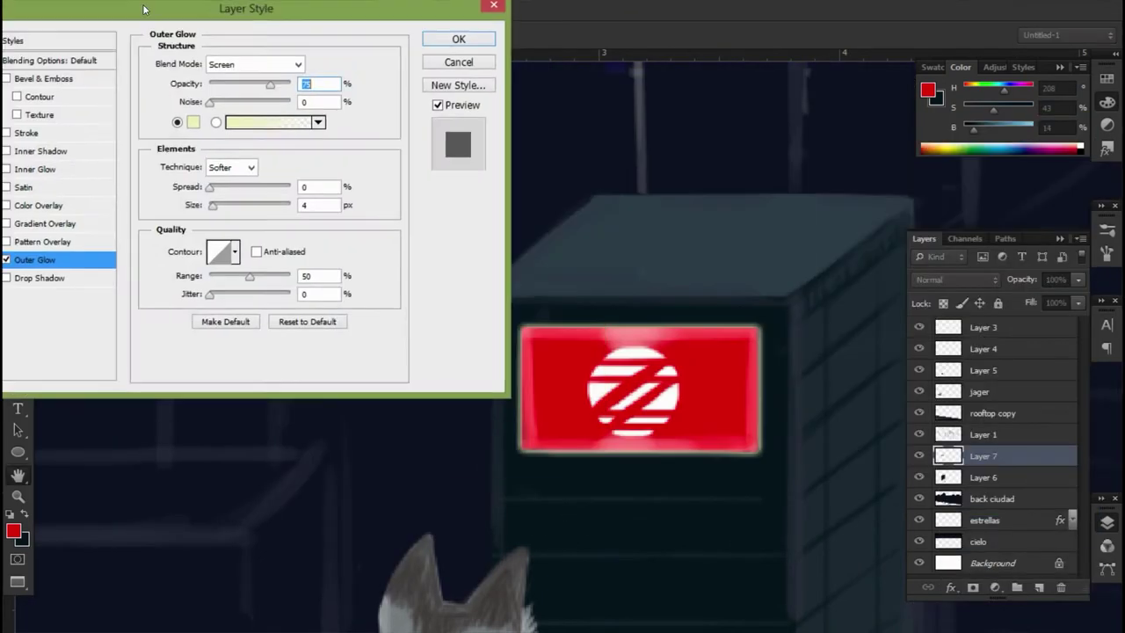
{"action": "left_click_drag", "start_coordinate": [222, 206], "coordinate": [231, 207]}
{"action": "left_click_drag", "start_coordinate": [210, 102], "coordinate": [212, 102]}
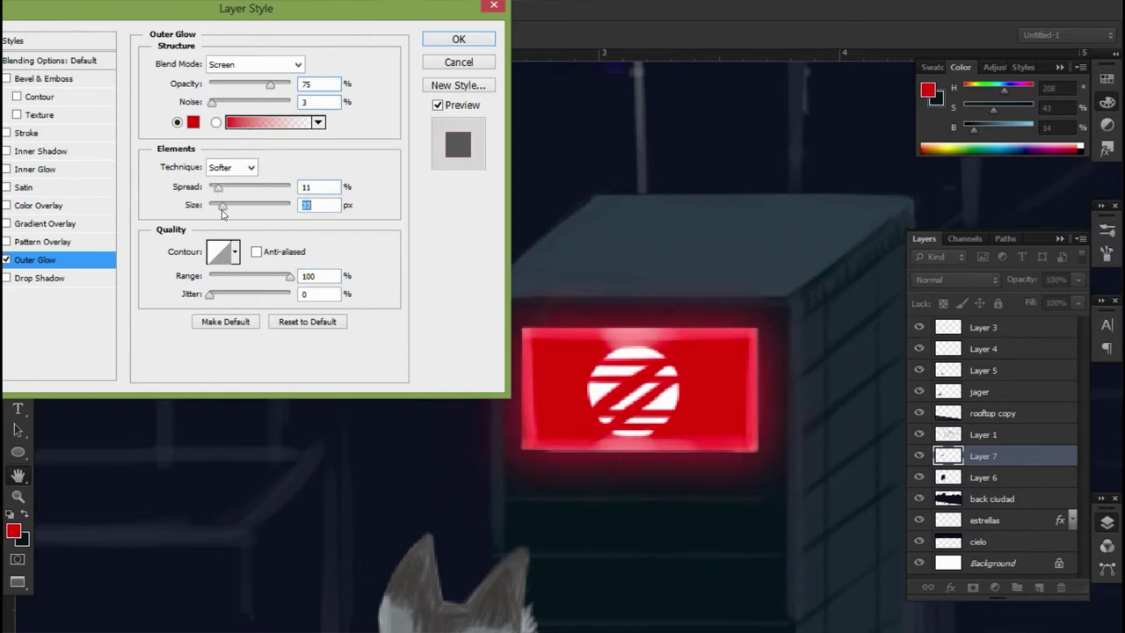
{"action": "key", "text": "Return"}
{"action": "left_click", "coordinate": [976, 434]}
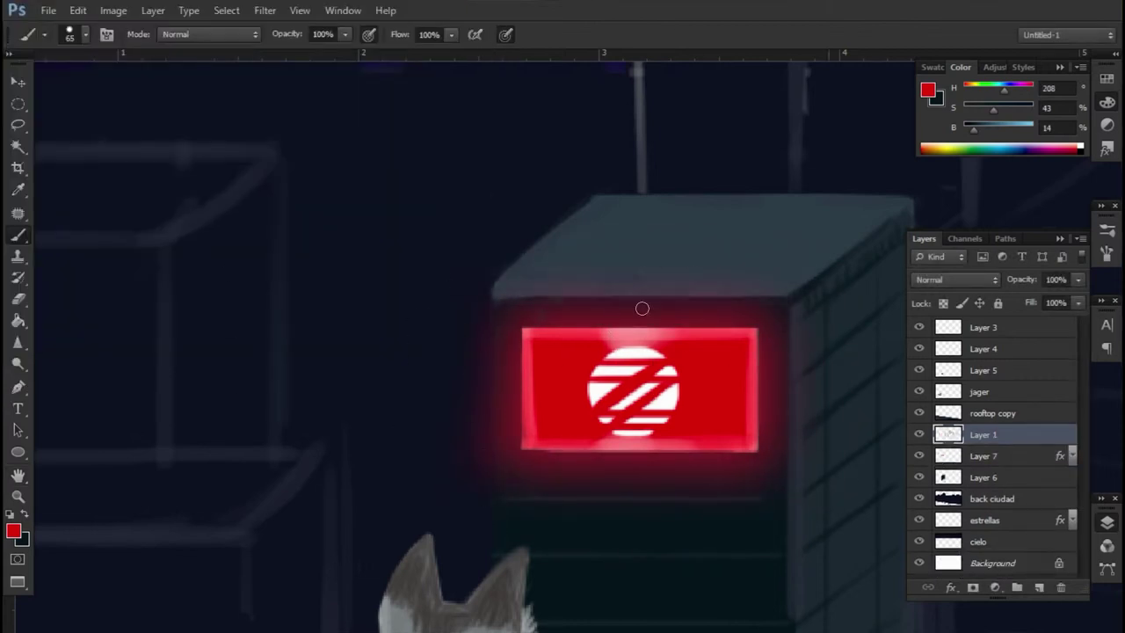
Paint the building's window area dark blue between the horizontal bands on Layer 15 with a 16 px brush
{"action": "left_click", "coordinate": [201, 301], "text": "alt"}
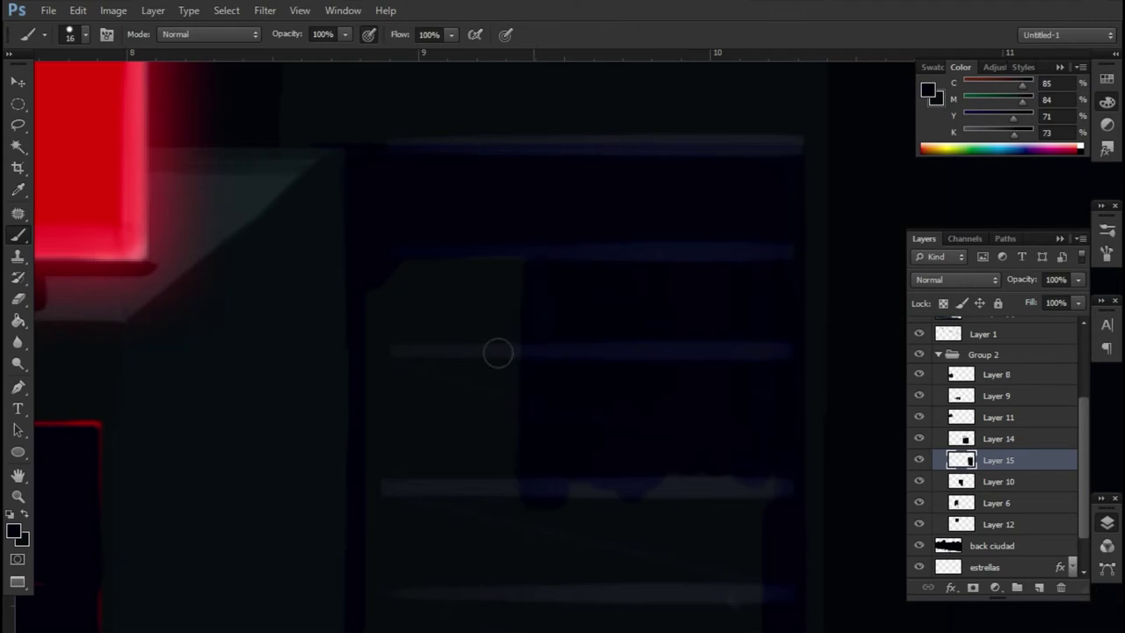
{"action": "scroll", "coordinate": [527, 272], "scroll_direction": "down", "scroll_amount": 3}
{"action": "scroll", "coordinate": [510, 268], "scroll_direction": "up", "scroll_amount": 5}
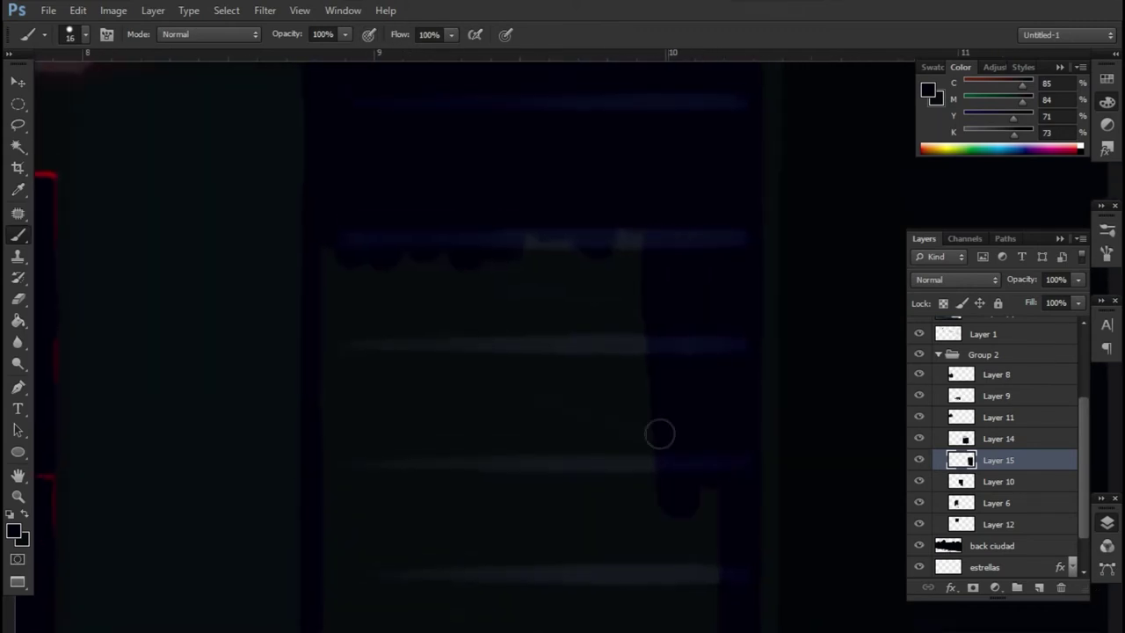
{"action": "scroll", "coordinate": [366, 457], "scroll_direction": "down", "scroll_amount": 3}
{"action": "scroll", "coordinate": [510, 329], "scroll_direction": "up", "scroll_amount": 6}
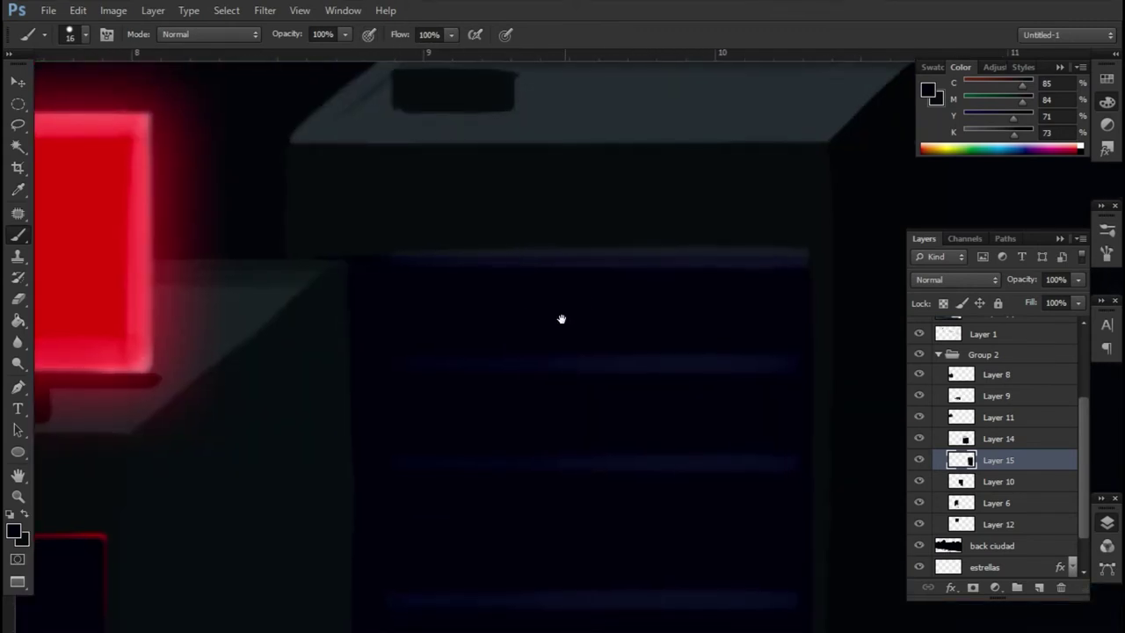
Paint the side and upper faces of the small rooftop box on Layer 15 with a 3 px brush
{"action": "left_click", "coordinate": [852, 237], "text": "alt"}
{"action": "right_click", "coordinate": [853, 237]}
{"action": "type", "text": "3"}
{"action": "key", "text": "Return"}
{"action": "left_click_drag", "start_coordinate": [510, 134], "coordinate": [538, 114]}
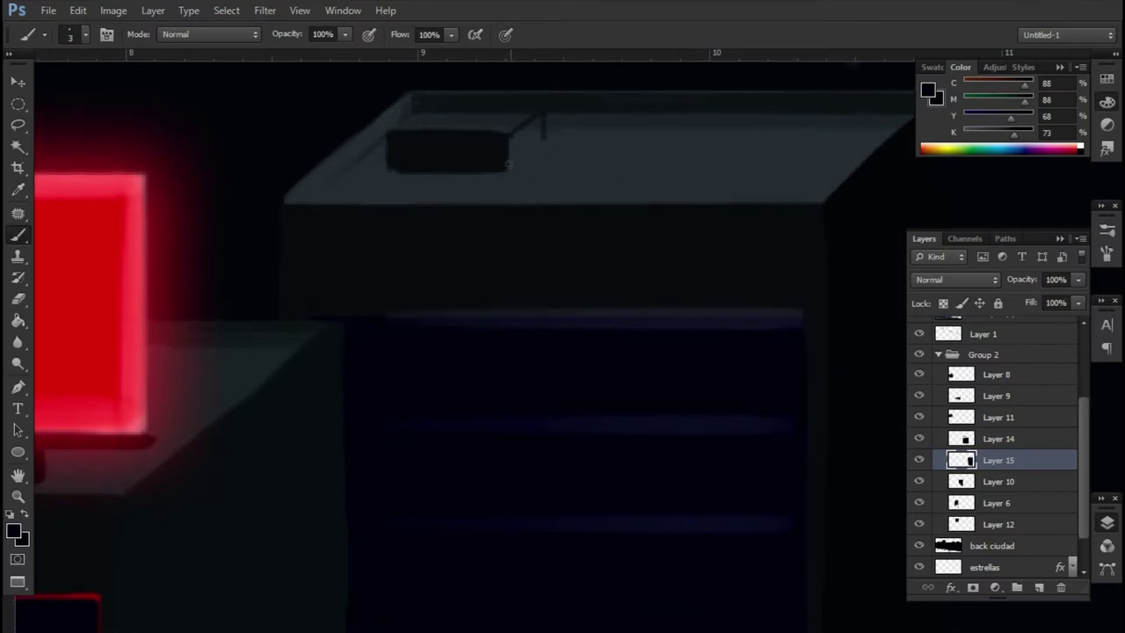
{"action": "scroll", "coordinate": [542, 111], "scroll_direction": "up", "scroll_amount": 1}
{"action": "left_click", "coordinate": [643, 170], "text": "alt"}
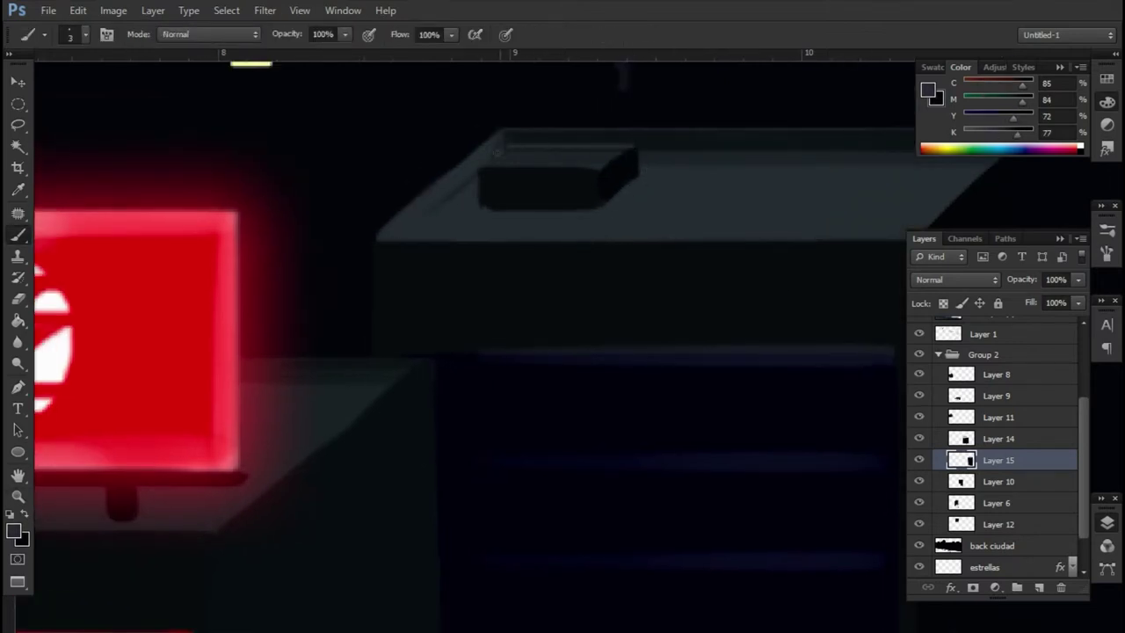
{"action": "scroll", "coordinate": [610, 214], "scroll_direction": "up", "scroll_amount": 2}
Paint a taller dark block on the rooftop box, topped with an antenna mast and a satellite dish
{"action": "left_click", "coordinate": [519, 173], "text": "alt"}
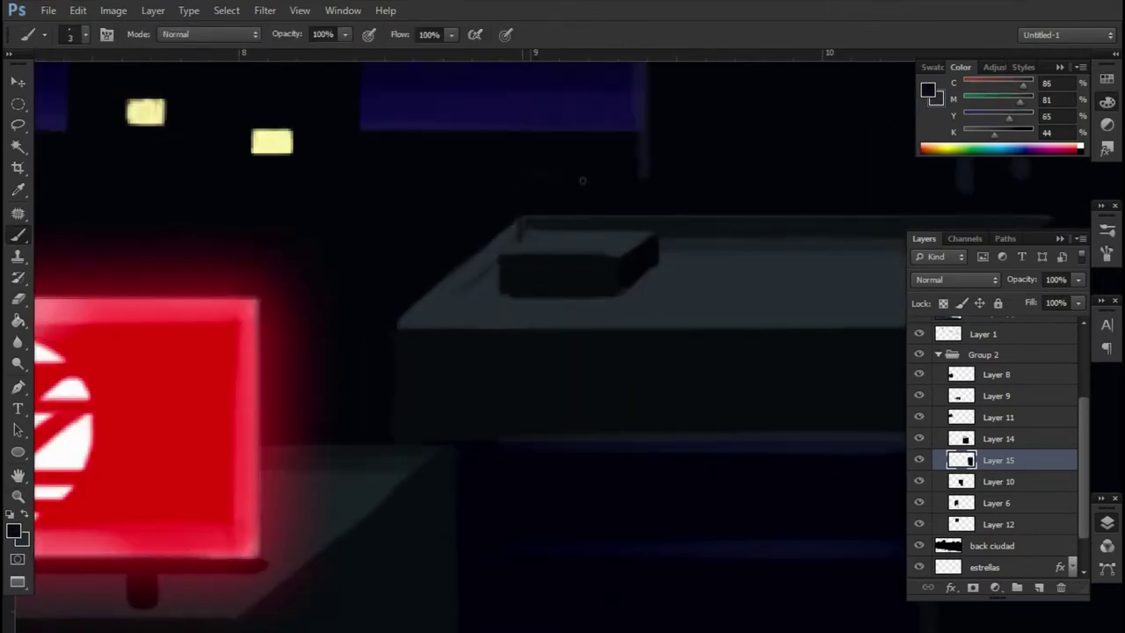
{"action": "left_click", "coordinate": [624, 259], "text": "alt"}
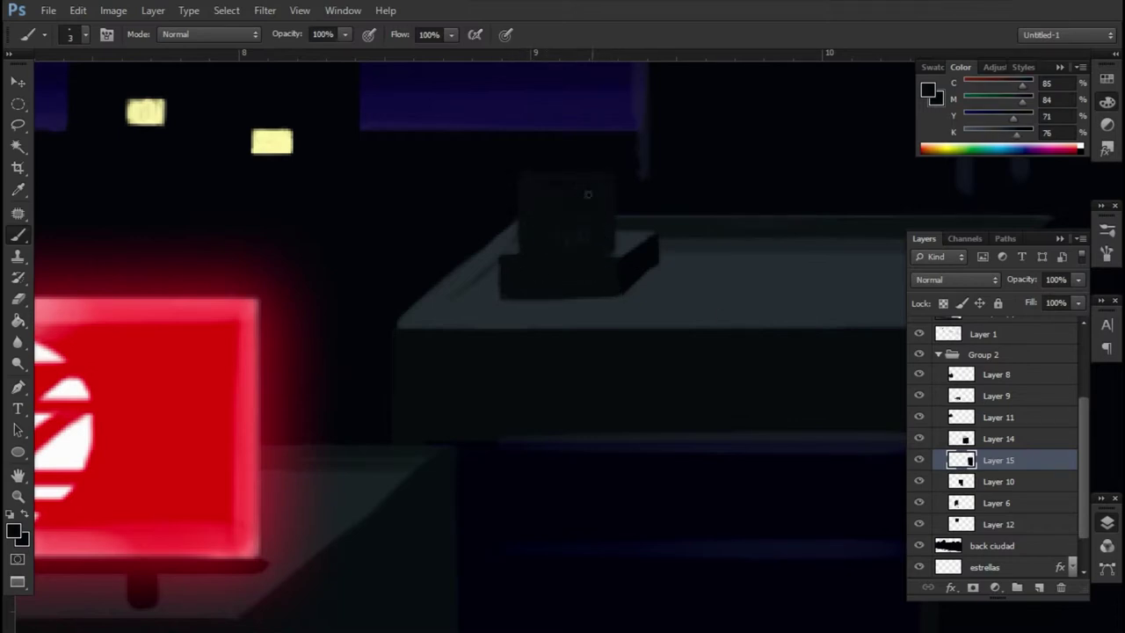
{"action": "left_click_drag", "start_coordinate": [633, 234], "coordinate": [619, 216]}
{"action": "key", "text": "x"}
{"action": "mouse_move", "coordinate": [630, 165]}
{"action": "left_mouse_down"}
{"action": "mouse_move", "coordinate": [524, 168]}
{"action": "mouse_move", "coordinate": [624, 164]}
{"action": "mouse_move", "coordinate": [561, 376]}
{"action": "left_mouse_up"}
{"action": "key", "text": "x"}
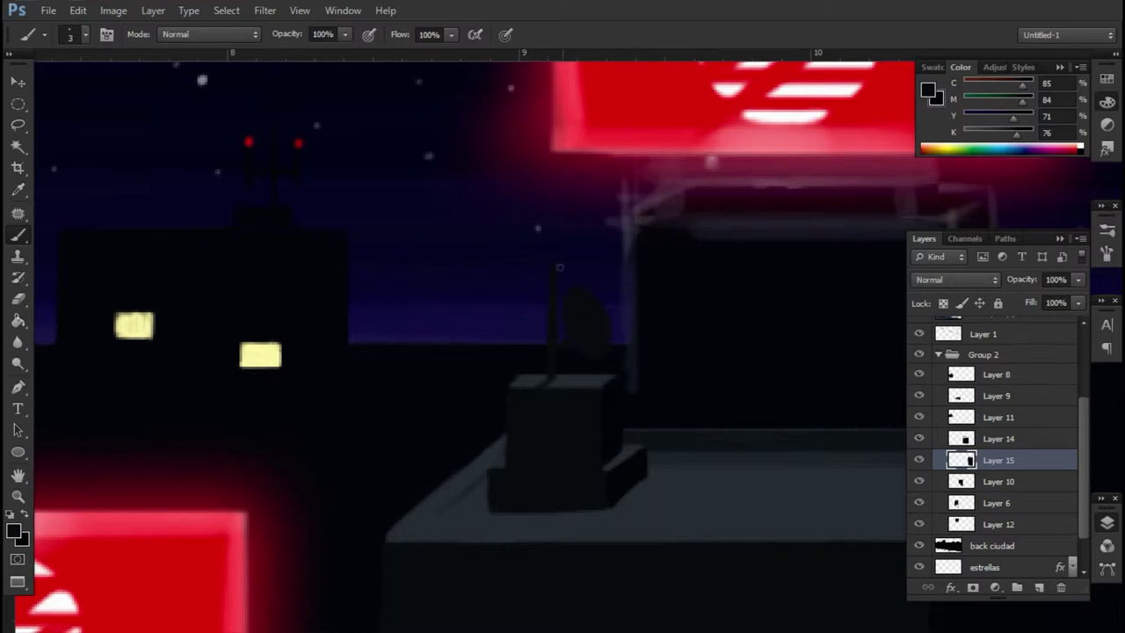
Paint a glowing red beacon at the tip of the antenna mast, using the red of the distant antenna lights
{"action": "left_click", "coordinate": [298, 143], "text": "alt"}
{"action": "left_click", "coordinate": [552, 267]}
{"action": "left_click", "coordinate": [548, 260]}
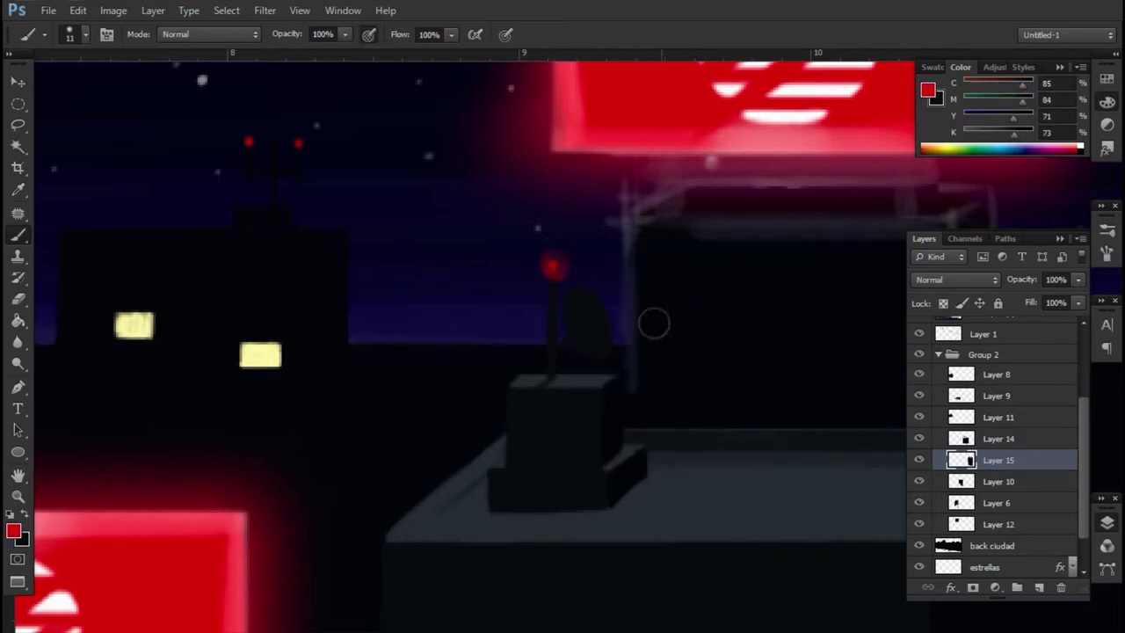
{"action": "key", "text": "ctrl+z"}
{"action": "left_click", "coordinate": [545, 269]}
{"action": "key", "text": "ctrl+z"}
{"action": "right_click", "coordinate": [562, 286]}
{"action": "key", "text": "Escape"}
{"action": "left_click", "coordinate": [552, 279]}
Paint a shadow in front of the rooftop block and faint dark streaks across the roof surface
{"action": "left_click_drag", "start_coordinate": [714, 341], "coordinate": [522, 280]}
{"action": "key", "text": "x"}
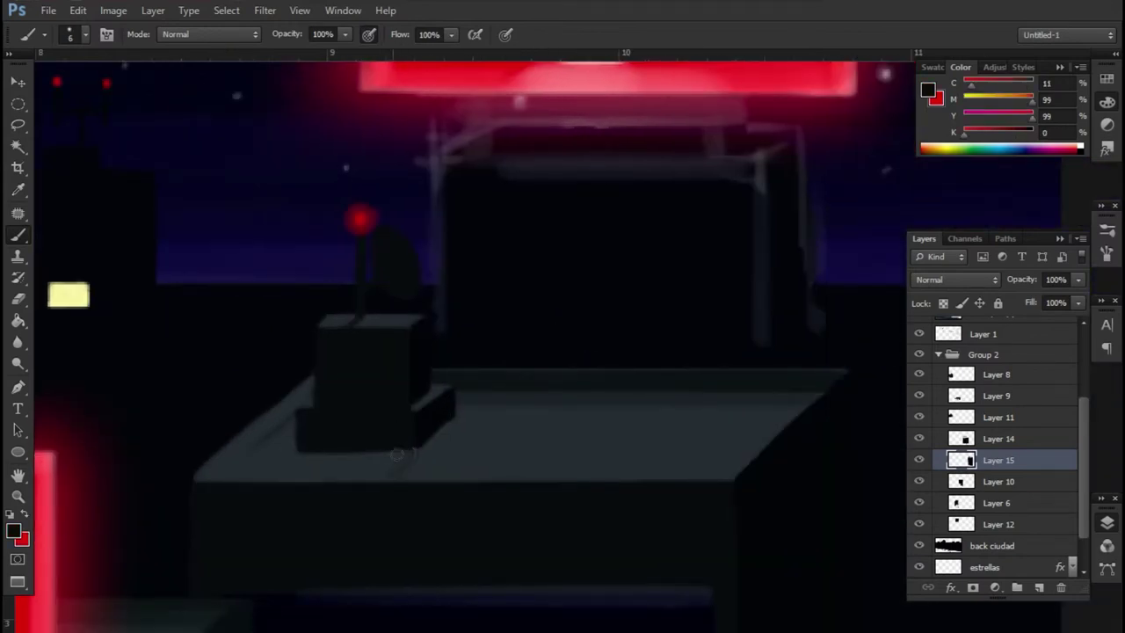
{"action": "left_click", "coordinate": [527, 418], "text": "alt"}
{"action": "scroll", "coordinate": [538, 420], "scroll_direction": "up", "scroll_amount": 3}
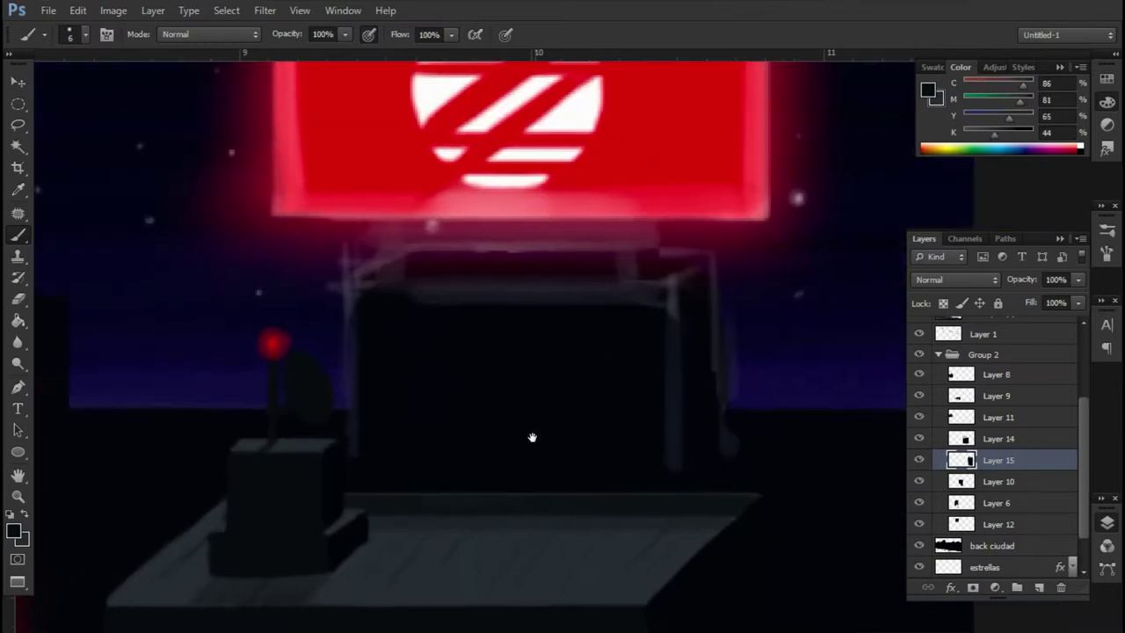
Add red rim light to the edges of the rooftop block, its base and the satellite dish
{"action": "key", "text": "ctrl+plus"}
{"action": "key", "text": "x"}
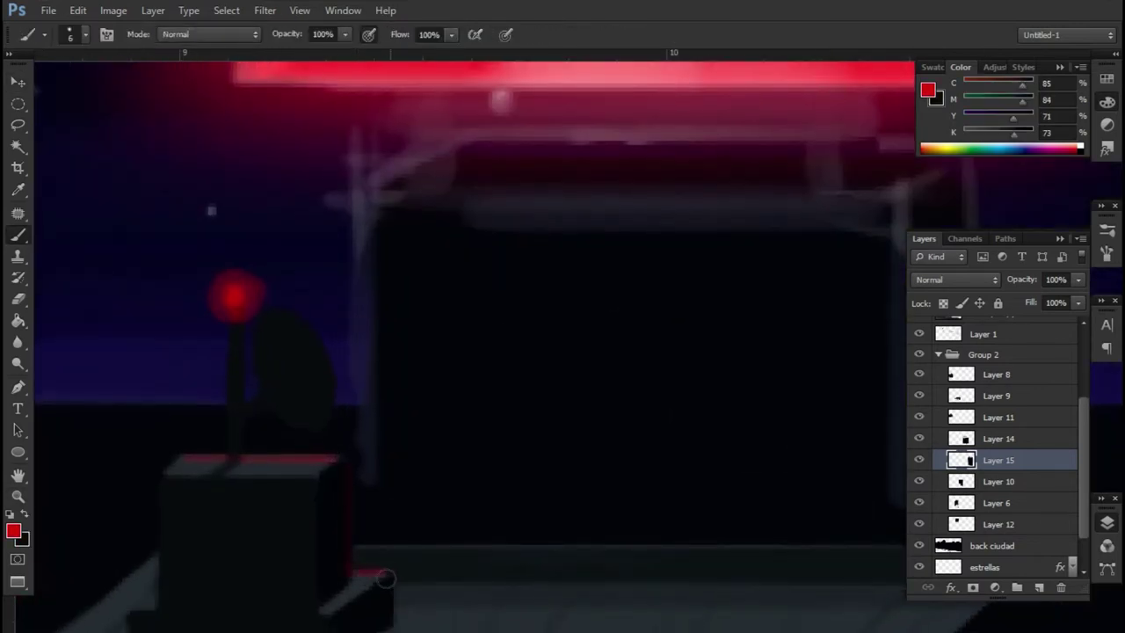
{"action": "scroll", "coordinate": [344, 489], "scroll_direction": "down", "scroll_amount": 2}
{"action": "left_click_drag", "start_coordinate": [383, 498], "coordinate": [386, 545]}
{"action": "mouse_move", "coordinate": [278, 244]}
{"action": "left_mouse_down"}
{"action": "mouse_move", "coordinate": [316, 278]}
{"action": "mouse_move", "coordinate": [330, 325]}
{"action": "left_mouse_up"}
{"action": "key", "text": "x"}
Add a thin dark red rim light along the roof's rear edge beneath the large billboard
{"action": "scroll", "coordinate": [437, 359], "scroll_direction": "down", "scroll_amount": 5}
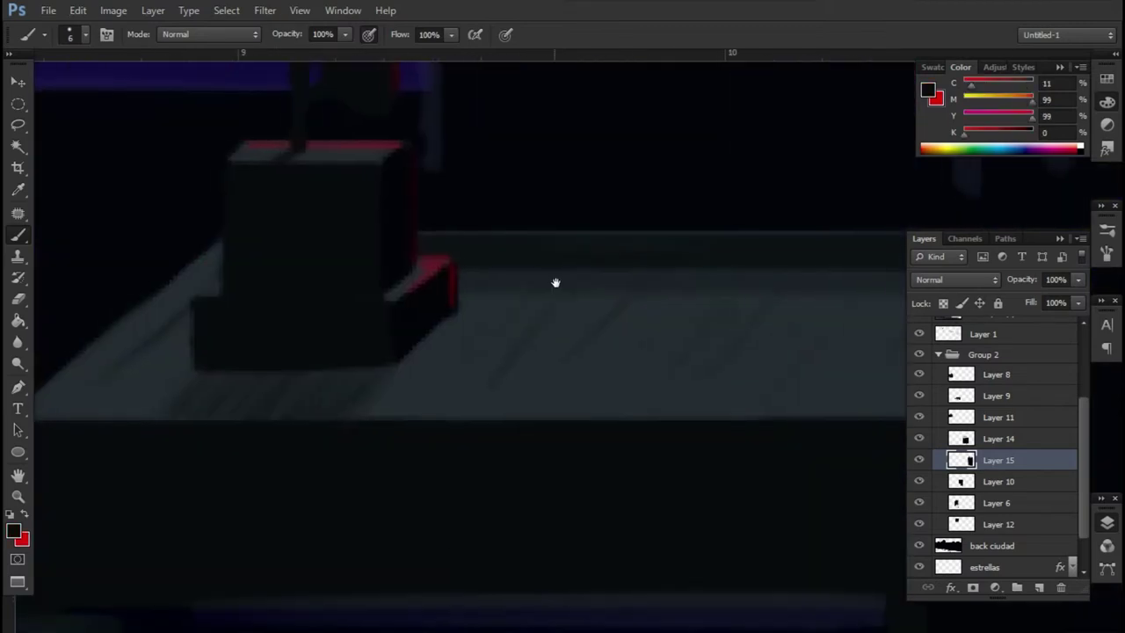
{"action": "left_click_drag", "start_coordinate": [748, 200], "coordinate": [713, 341]}
{"action": "left_click", "coordinate": [269, 110], "text": "alt"}
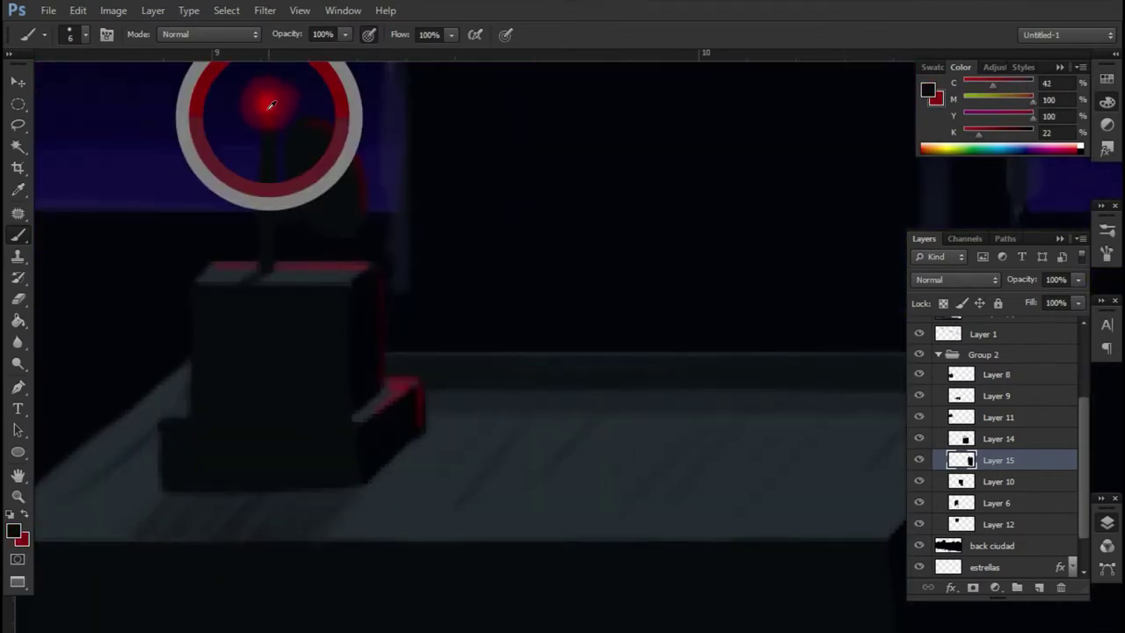
{"action": "scroll", "coordinate": [876, 343], "scroll_direction": "right", "scroll_amount": 3}
{"action": "scroll", "coordinate": [209, 395], "scroll_direction": "down", "scroll_amount": 3}
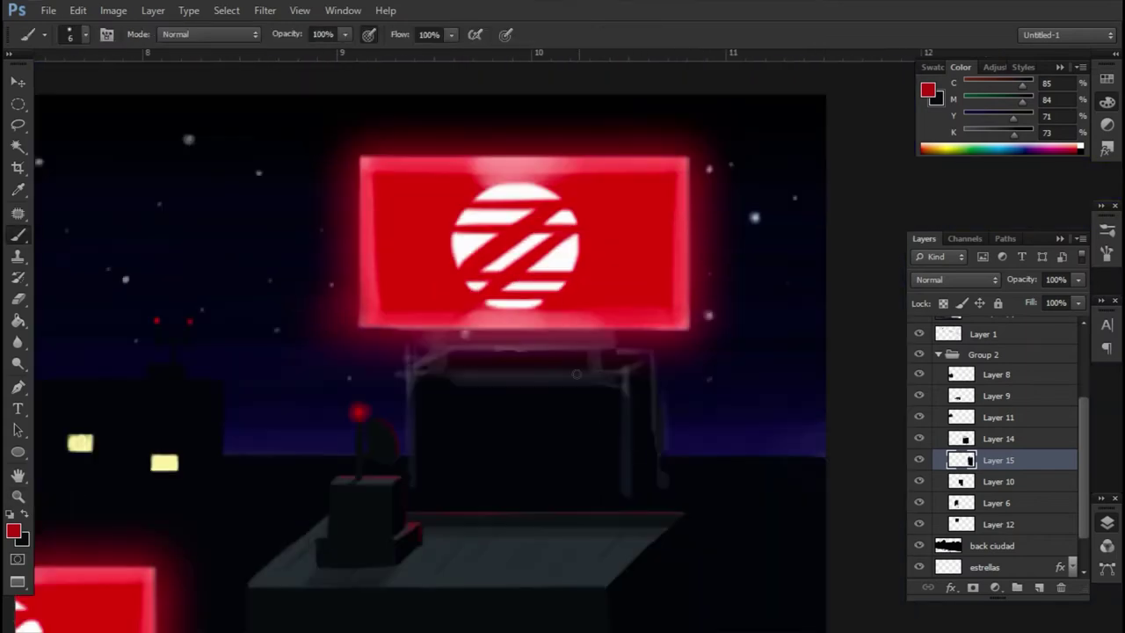
Paint dark lines over the building's blue bands to divide the facade into a grid of window panes
{"action": "scroll", "coordinate": [447, 440], "scroll_direction": "up", "scroll_amount": 2}
{"action": "scroll", "coordinate": [381, 439], "scroll_direction": "up", "scroll_amount": 3}
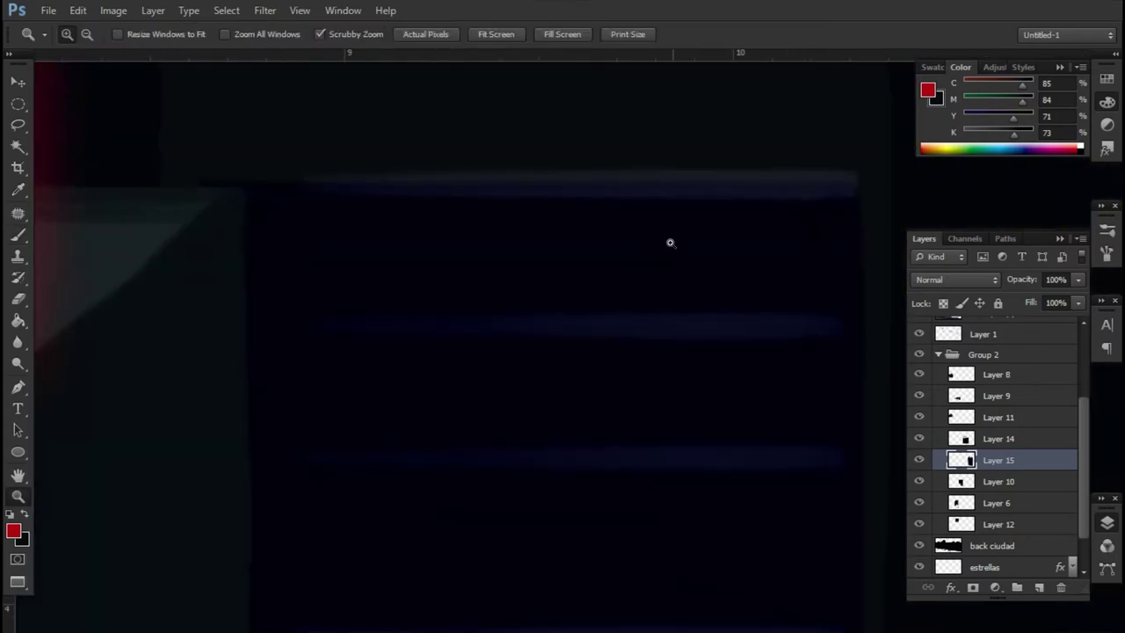
{"action": "key", "text": "x"}
{"action": "left_click_drag", "start_coordinate": [770, 158], "coordinate": [832, 239]}
{"action": "mouse_move", "coordinate": [696, 292]}
{"action": "left_mouse_down"}
{"action": "mouse_move", "coordinate": [610, 554]}
{"action": "mouse_move", "coordinate": [419, 232]}
{"action": "mouse_move", "coordinate": [603, 548]}
{"action": "mouse_move", "coordinate": [402, 247]}
{"action": "mouse_move", "coordinate": [402, 613]}
{"action": "mouse_move", "coordinate": [827, 291]}
{"action": "left_mouse_up"}
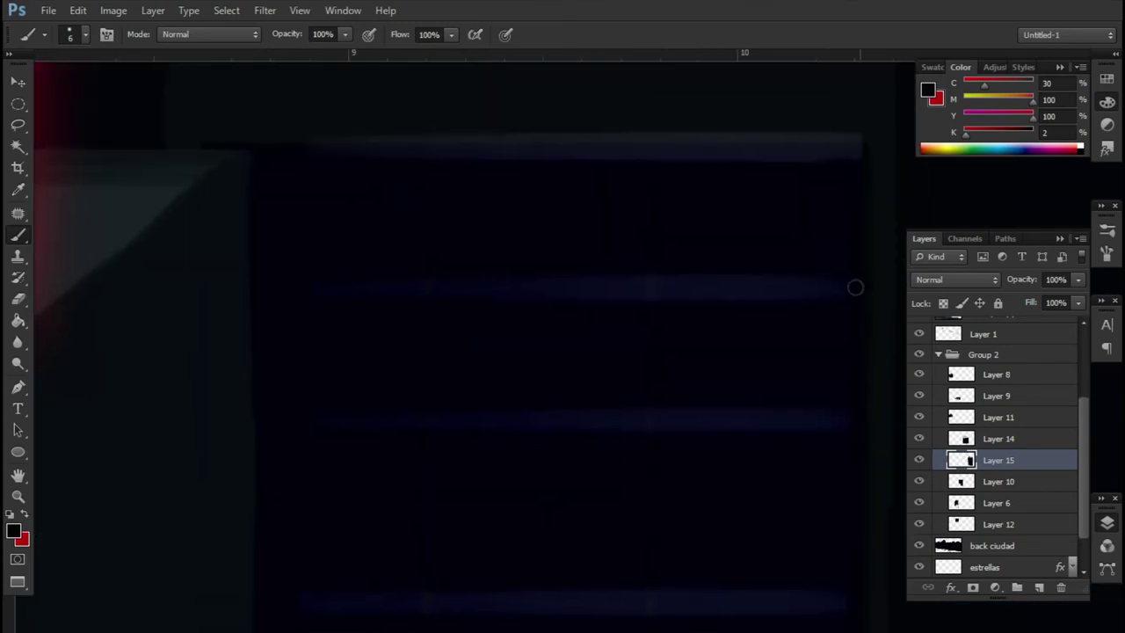
{"action": "mouse_move", "coordinate": [857, 416]}
{"action": "left_mouse_down"}
{"action": "mouse_move", "coordinate": [686, 389]}
{"action": "mouse_move", "coordinate": [765, 384]}
{"action": "mouse_move", "coordinate": [757, 472]}
{"action": "mouse_move", "coordinate": [610, 293]}
{"action": "mouse_move", "coordinate": [746, 530]}
{"action": "mouse_move", "coordinate": [686, 452]}
{"action": "mouse_move", "coordinate": [670, 400]}
{"action": "left_mouse_up"}
{"action": "left_click_drag", "start_coordinate": [543, 364], "coordinate": [647, 364]}
Paint thin dark blue highlights along the upper edges of the facade's window panes
{"action": "key", "text": "x"}
{"action": "left_click_drag", "start_coordinate": [1022, 105], "coordinate": [1016, 97]}
{"action": "mouse_move", "coordinate": [816, 255]}
{"action": "left_mouse_down"}
{"action": "mouse_move", "coordinate": [691, 255]}
{"action": "mouse_move", "coordinate": [762, 256]}
{"action": "left_mouse_up"}
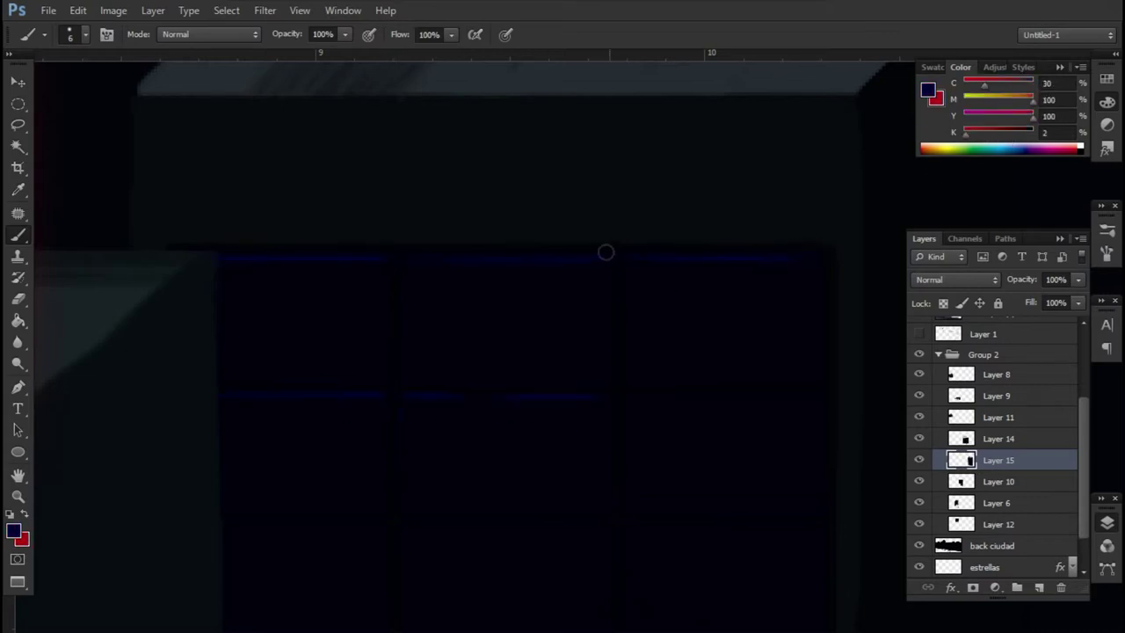
{"action": "left_click_drag", "start_coordinate": [630, 369], "coordinate": [538, 306]}
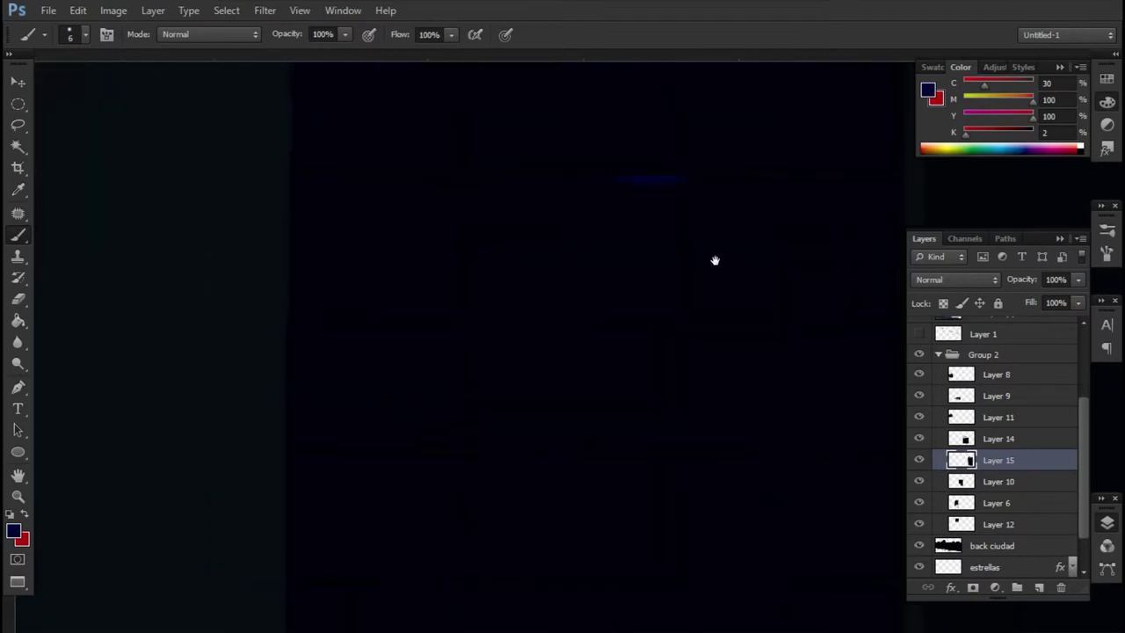
{"action": "scroll", "coordinate": [728, 313], "scroll_direction": "down", "scroll_amount": 1}
{"action": "scroll", "coordinate": [597, 325], "scroll_direction": "up", "scroll_amount": 2}
{"action": "left_click", "coordinate": [568, 439], "text": "alt"}
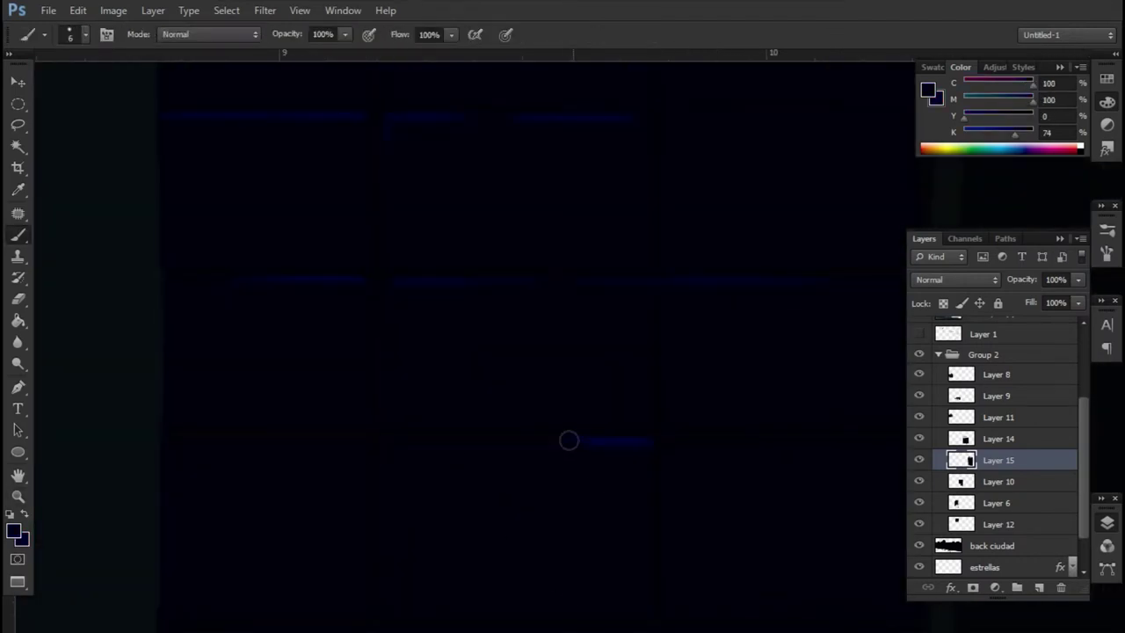
Paint thin dark red highlights along the edges of the facade's lowest window panes near the ledge
{"action": "scroll", "coordinate": [527, 389], "scroll_direction": "down", "scroll_amount": 3}
{"action": "scroll", "coordinate": [673, 435], "scroll_direction": "right", "scroll_amount": 3}
{"action": "scroll", "coordinate": [563, 209], "scroll_direction": "down", "scroll_amount": 1}
{"action": "scroll", "coordinate": [449, 414], "scroll_direction": "up", "scroll_amount": 4}
{"action": "key", "text": "z"}
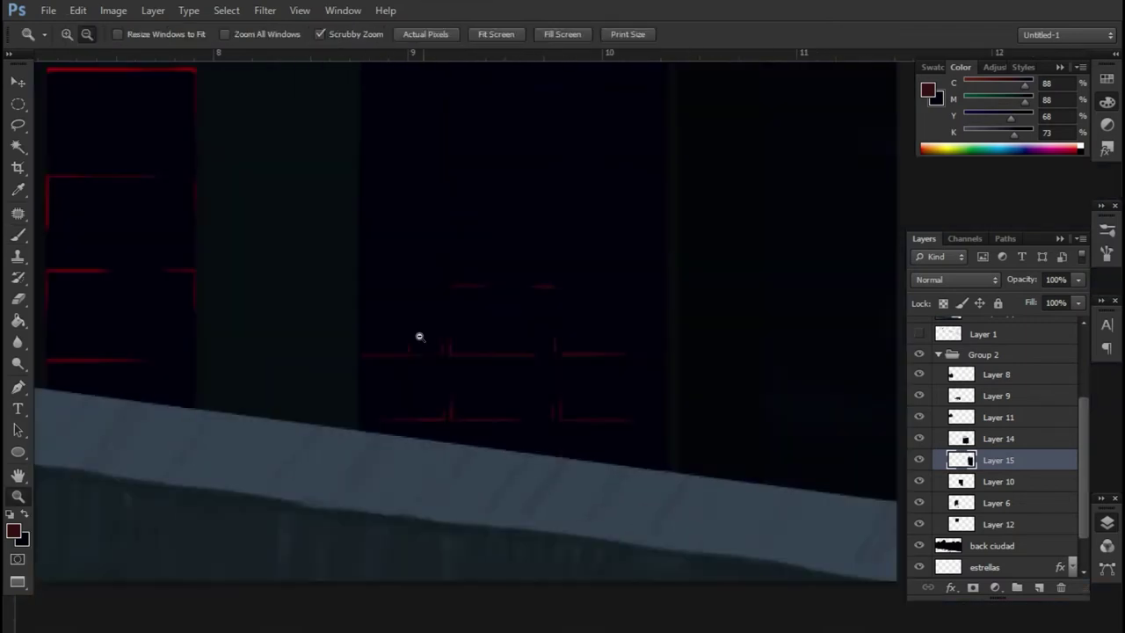
Add a new layer directly above the jager layer
{"action": "scroll", "coordinate": [419, 334], "scroll_direction": "down", "scroll_amount": 3}
{"action": "scroll", "coordinate": [782, 234], "scroll_direction": "up", "scroll_amount": 1}
{"action": "scroll", "coordinate": [1050, 351], "scroll_direction": "up", "scroll_amount": 3}
{"action": "key", "text": "b"}
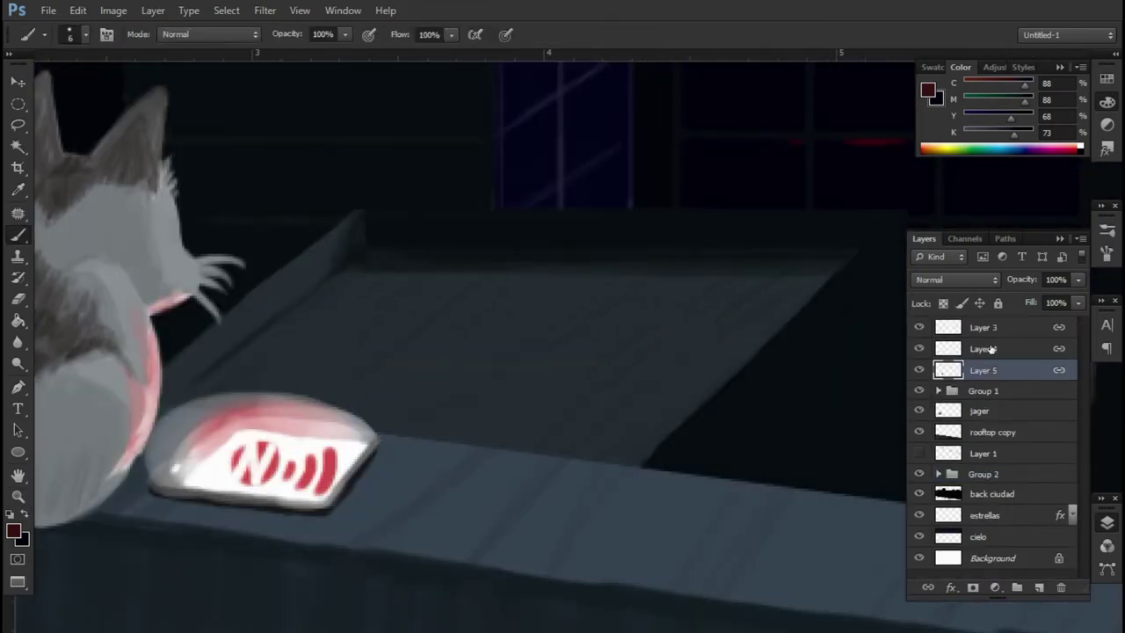
{"action": "left_click", "coordinate": [989, 413]}
{"action": "scroll", "coordinate": [887, 211], "scroll_direction": "up", "scroll_amount": 1}
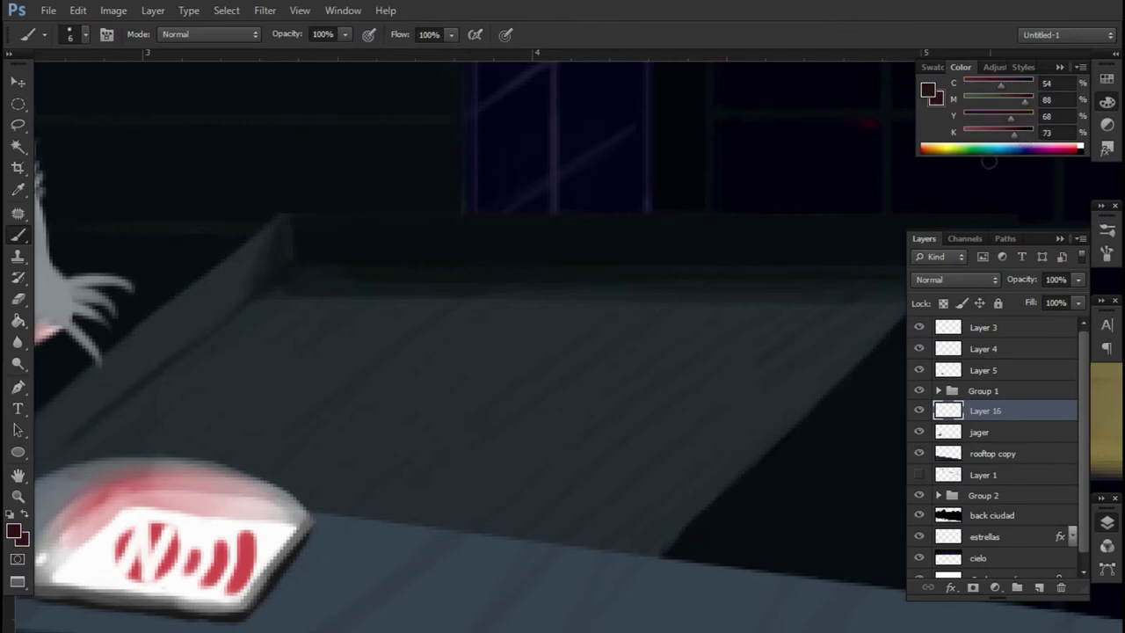
Sketch a dark gray stick figure with hands raised to its head on the far rooftop, with short accent strokes beside the head
{"action": "left_click", "coordinate": [655, 250]}
{"action": "key", "text": "ctrl+z"}
{"action": "mouse_move", "coordinate": [655, 154]}
{"action": "left_mouse_down"}
{"action": "mouse_move", "coordinate": [628, 193]}
{"action": "mouse_move", "coordinate": [580, 180]}
{"action": "mouse_move", "coordinate": [638, 208]}
{"action": "mouse_move", "coordinate": [682, 282]}
{"action": "left_mouse_up"}
{"action": "left_click_drag", "start_coordinate": [590, 297], "coordinate": [544, 360]}
{"action": "left_click_drag", "start_coordinate": [690, 294], "coordinate": [778, 356]}
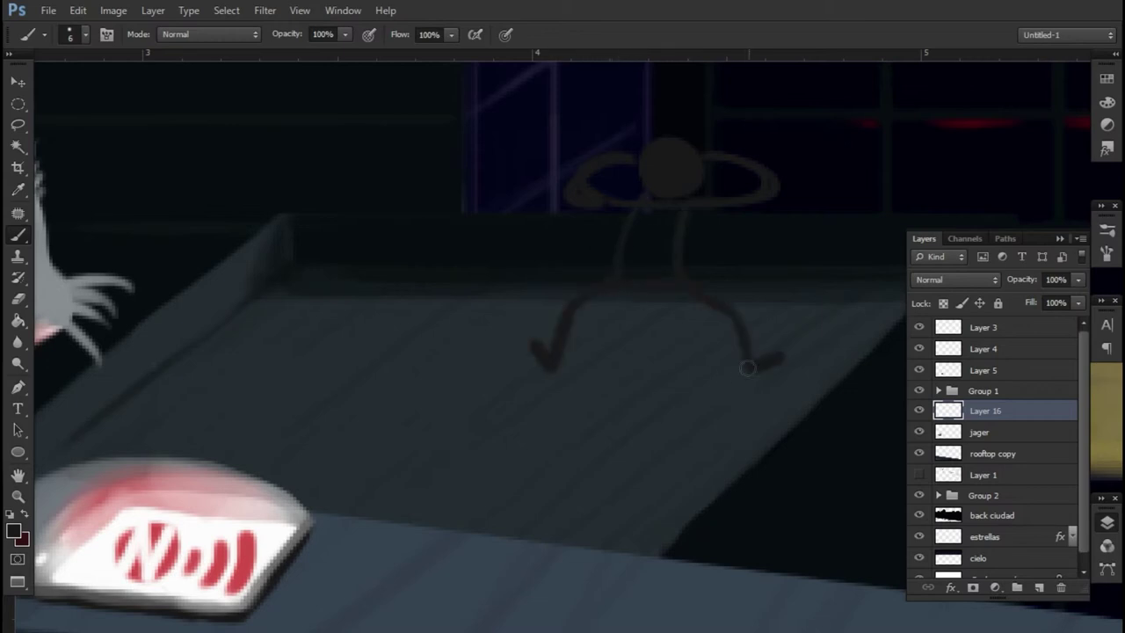
{"action": "left_click_drag", "start_coordinate": [738, 132], "coordinate": [657, 158]}
Pick a dark brown swatch and paint a long coat with bent sleeves over the stick figure's body and arms
{"action": "scroll", "coordinate": [657, 157], "scroll_direction": "up", "scroll_amount": 1}
{"action": "left_click", "coordinate": [1106, 102]}
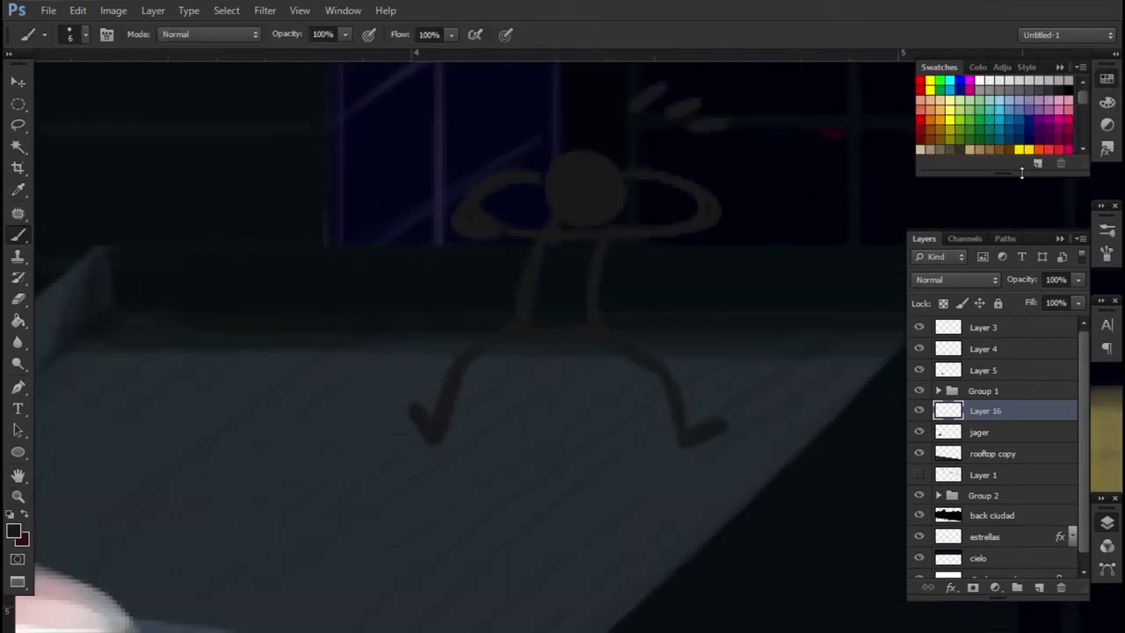
{"action": "scroll", "coordinate": [993, 193], "scroll_direction": "down", "scroll_amount": 3}
{"action": "left_click", "coordinate": [1046, 166]}
{"action": "scroll", "coordinate": [1082, 134], "scroll_direction": "up", "scroll_amount": 2}
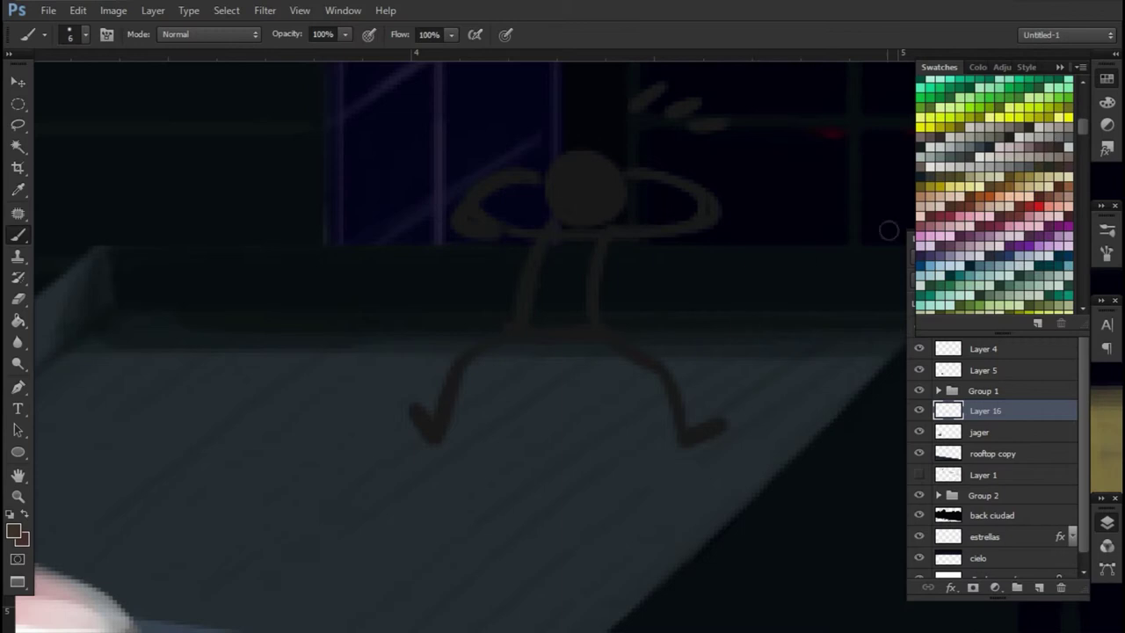
{"action": "scroll", "coordinate": [1080, 285], "scroll_direction": "down", "scroll_amount": 5}
{"action": "scroll", "coordinate": [1080, 286], "scroll_direction": "down", "scroll_amount": 2}
{"action": "mouse_move", "coordinate": [507, 222]}
{"action": "left_mouse_down"}
{"action": "mouse_move", "coordinate": [475, 351]}
{"action": "mouse_move", "coordinate": [547, 382]}
{"action": "mouse_move", "coordinate": [464, 335]}
{"action": "mouse_move", "coordinate": [643, 348]}
{"action": "mouse_move", "coordinate": [692, 173]}
{"action": "mouse_move", "coordinate": [704, 224]}
{"action": "mouse_move", "coordinate": [546, 229]}
{"action": "mouse_move", "coordinate": [496, 342]}
{"action": "mouse_move", "coordinate": [588, 283]}
{"action": "mouse_move", "coordinate": [520, 223]}
{"action": "left_mouse_up"}
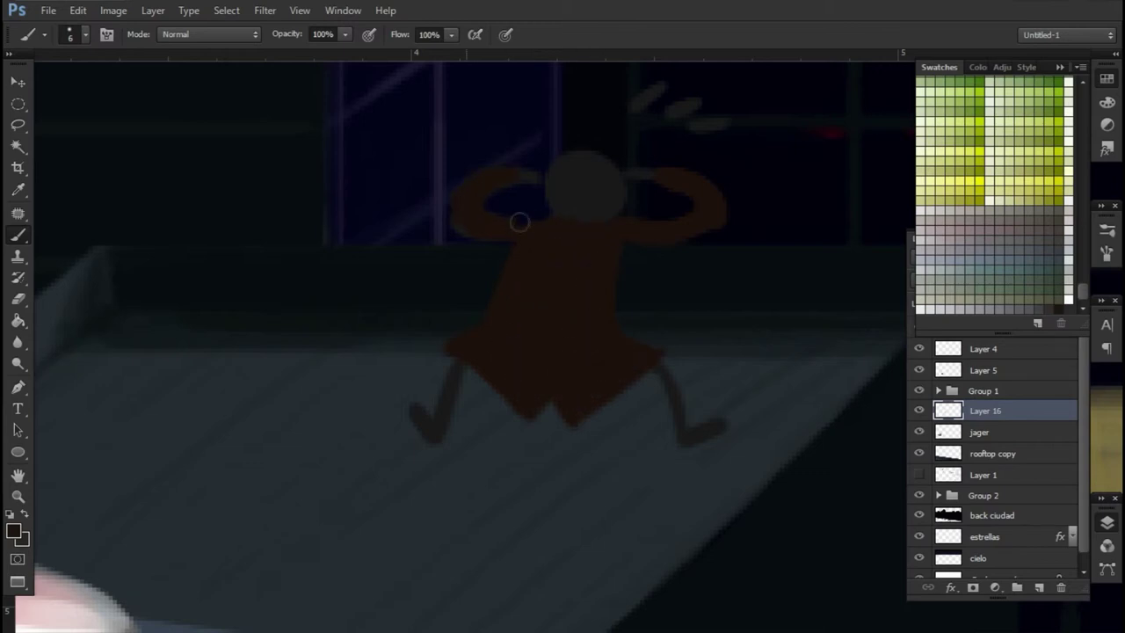
Reduce the brush size to 3 and refine the brown coat's sleeves, seams and folds
{"action": "right_click", "coordinate": [653, 242]}
{"action": "type", "text": "3"}
{"action": "right_click", "coordinate": [706, 267]}
{"action": "key", "text": "Return"}
{"action": "key", "text": "ctrl+z"}
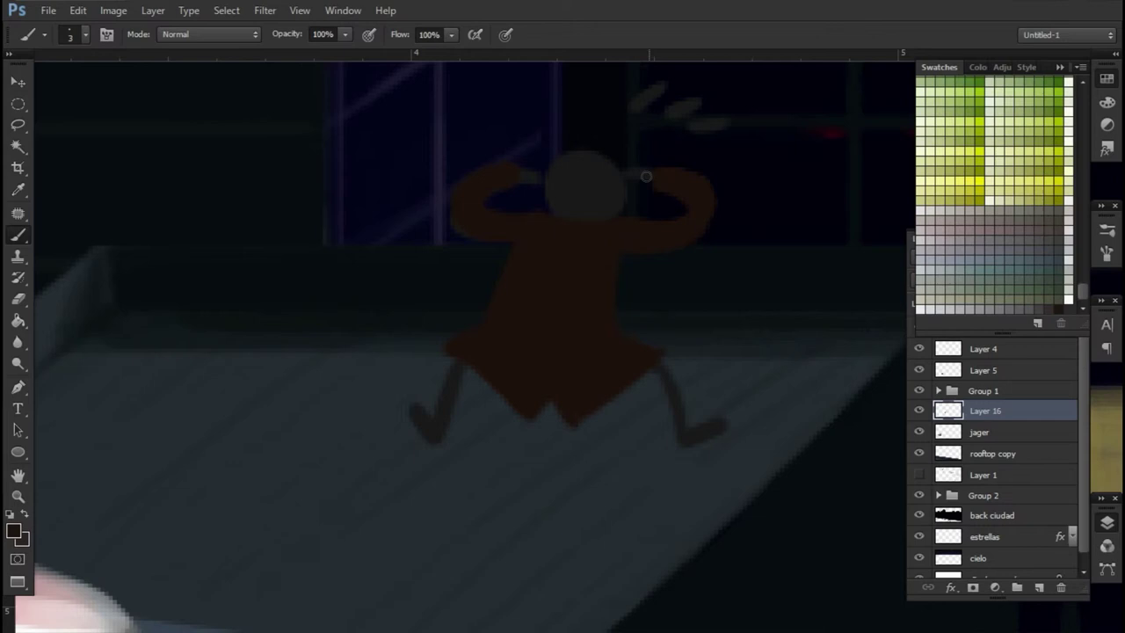
{"action": "left_click", "coordinate": [518, 277], "text": "alt"}
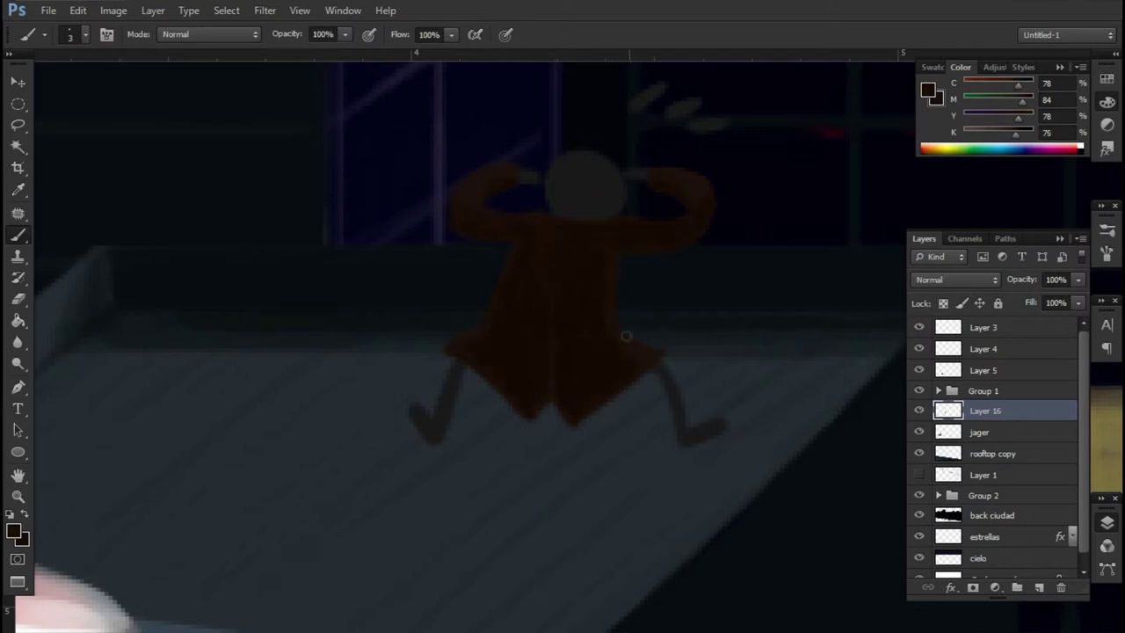
Paint thick near-black trouser legs over the figure's two leg lines below the coat
{"action": "left_click_drag", "start_coordinate": [1020, 137], "coordinate": [1013, 133]}
{"action": "mouse_move", "coordinate": [655, 365]}
{"action": "left_mouse_down"}
{"action": "mouse_move", "coordinate": [664, 411]}
{"action": "mouse_move", "coordinate": [689, 444]}
{"action": "mouse_move", "coordinate": [694, 413]}
{"action": "mouse_move", "coordinate": [680, 391]}
{"action": "mouse_move", "coordinate": [684, 432]}
{"action": "left_mouse_up"}
{"action": "mouse_move", "coordinate": [1013, 134]}
{"action": "left_mouse_down"}
{"action": "mouse_move", "coordinate": [1027, 134]}
{"action": "mouse_move", "coordinate": [964, 115]}
{"action": "left_mouse_up"}
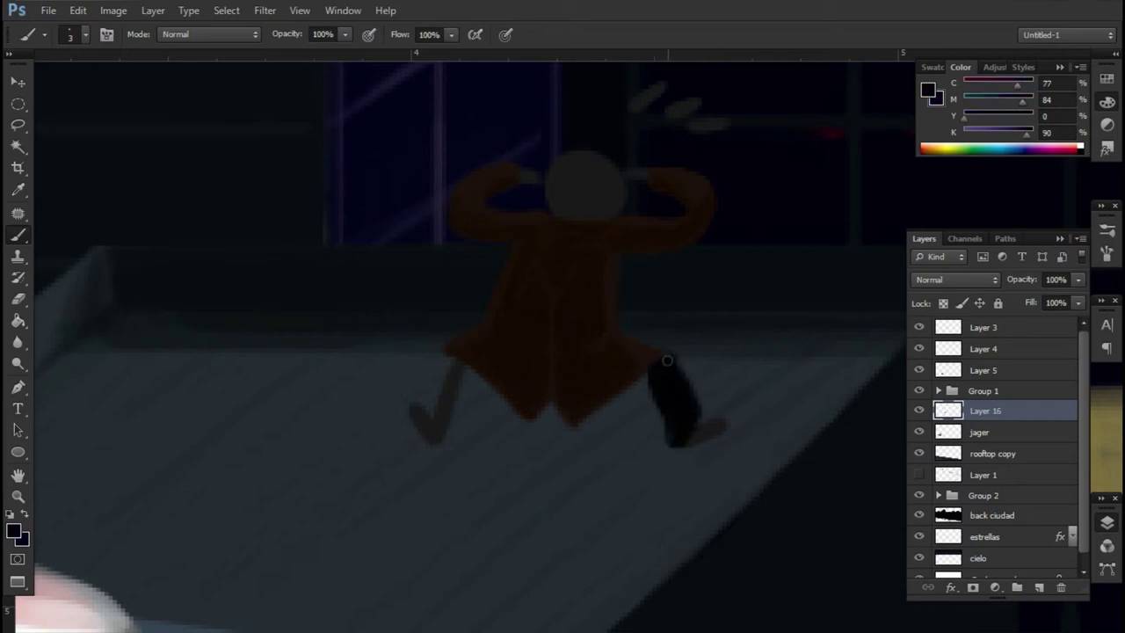
{"action": "left_click", "coordinate": [663, 397], "text": "alt"}
{"action": "left_click", "coordinate": [650, 353], "text": "alt"}
{"action": "mouse_move", "coordinate": [482, 405]}
{"action": "left_mouse_down"}
{"action": "mouse_move", "coordinate": [450, 441]}
{"action": "mouse_move", "coordinate": [460, 367]}
{"action": "mouse_move", "coordinate": [439, 415]}
{"action": "mouse_move", "coordinate": [467, 405]}
{"action": "left_mouse_up"}
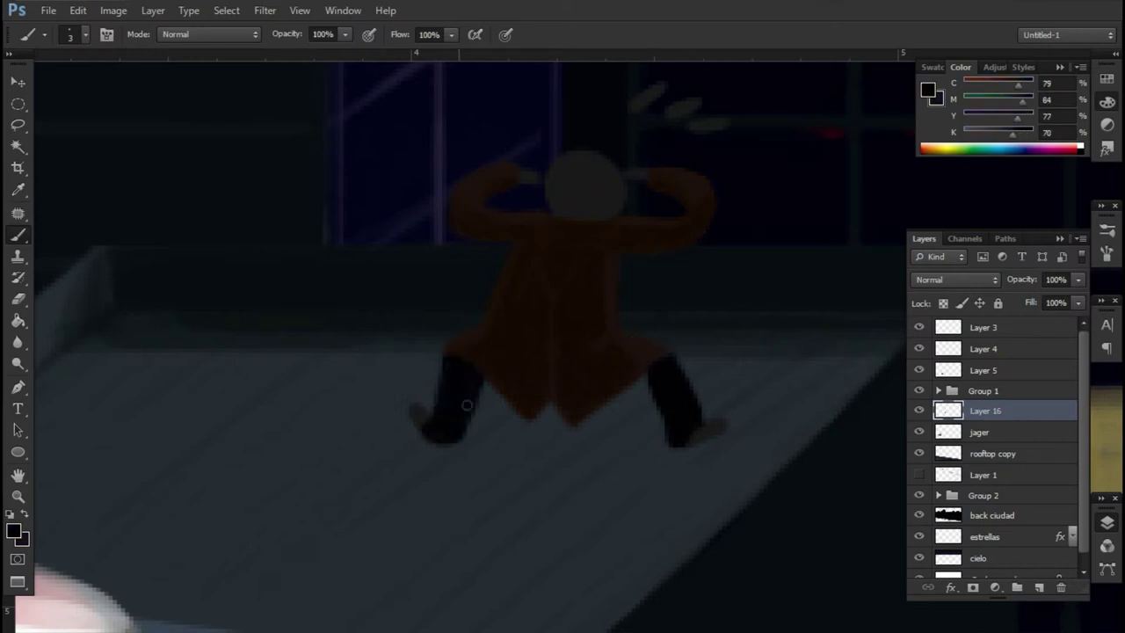
Paint out the accent strokes beside the figure's head and darken the top of the head
{"action": "mouse_move", "coordinate": [633, 81]}
{"action": "left_mouse_down"}
{"action": "mouse_move", "coordinate": [661, 114]}
{"action": "mouse_move", "coordinate": [725, 123]}
{"action": "left_mouse_up"}
{"action": "left_click_drag", "start_coordinate": [549, 189], "coordinate": [606, 184]}
{"action": "mouse_move", "coordinate": [558, 150]}
{"action": "left_mouse_down"}
{"action": "mouse_move", "coordinate": [629, 169]}
{"action": "mouse_move", "coordinate": [584, 193]}
{"action": "mouse_move", "coordinate": [614, 207]}
{"action": "left_mouse_up"}
{"action": "left_click", "coordinate": [563, 200], "text": "alt"}
Choose a light pink skin tone from the swatches and paint the figure's raised hands and neck
{"action": "left_click", "coordinate": [1107, 78]}
{"action": "left_click", "coordinate": [1081, 67]}
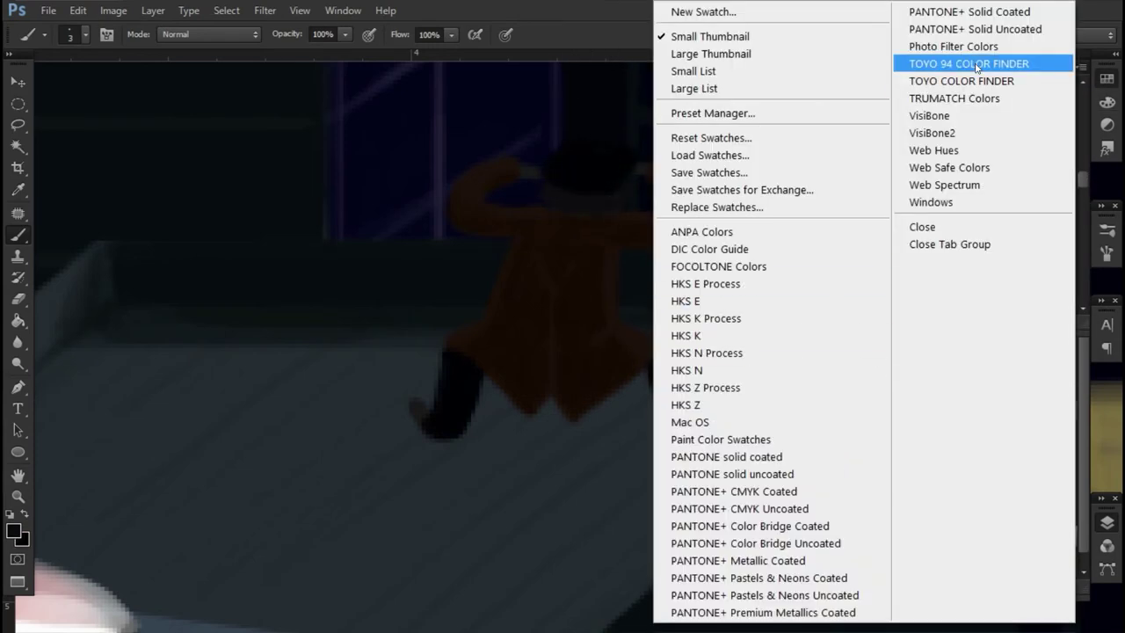
{"action": "left_click", "coordinate": [945, 168]}
{"action": "left_click", "coordinate": [945, 163]}
{"action": "left_click_drag", "start_coordinate": [526, 174], "coordinate": [547, 145]}
{"action": "left_click_drag", "start_coordinate": [629, 145], "coordinate": [649, 176]}
{"action": "mouse_move", "coordinate": [523, 174]}
{"action": "left_mouse_down"}
{"action": "mouse_move", "coordinate": [538, 156]}
{"action": "mouse_move", "coordinate": [615, 202]}
{"action": "mouse_move", "coordinate": [607, 162]}
{"action": "mouse_move", "coordinate": [576, 215]}
{"action": "mouse_move", "coordinate": [559, 212]}
{"action": "mouse_move", "coordinate": [603, 209]}
{"action": "left_mouse_up"}
Paint the figure's hair medium brown and add a dark cap lying on the roof beside its feet
{"action": "left_click", "coordinate": [572, 200], "text": "alt"}
{"action": "key", "text": "x"}
{"action": "left_click", "coordinate": [582, 201], "text": "alt"}
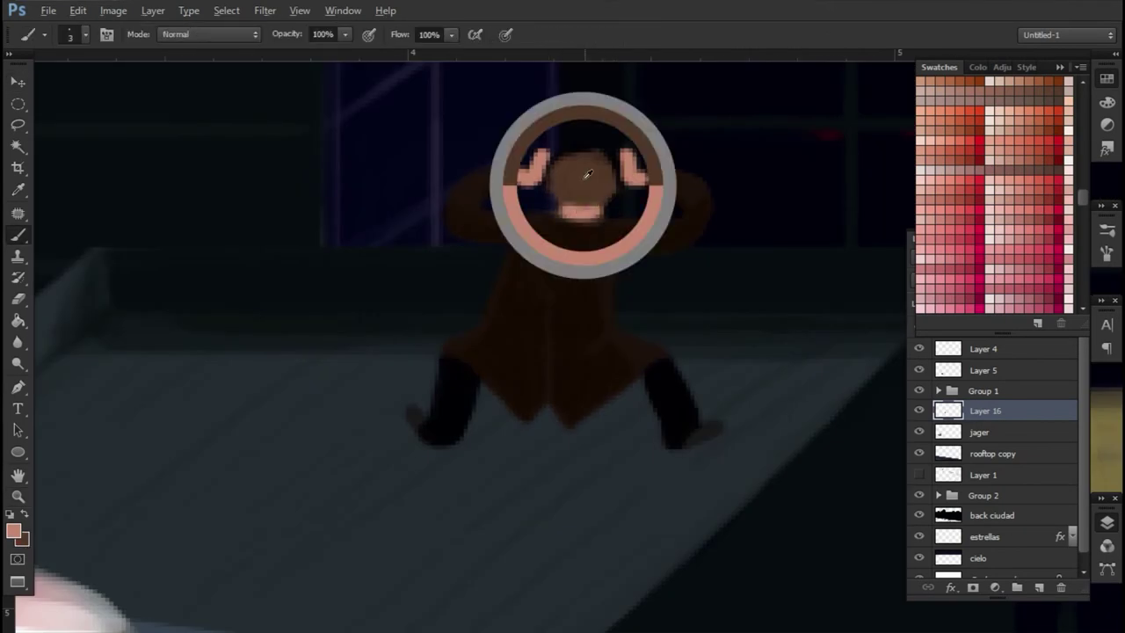
{"action": "left_click_drag", "start_coordinate": [556, 141], "coordinate": [543, 207]}
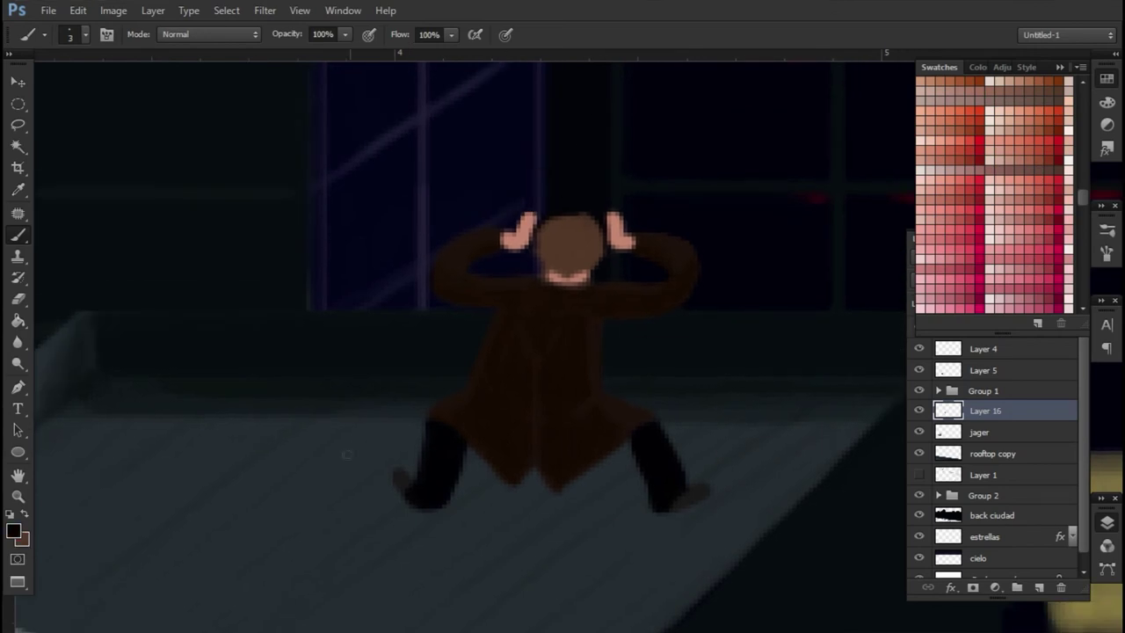
{"action": "mouse_move", "coordinate": [325, 466]}
{"action": "left_mouse_down"}
{"action": "mouse_move", "coordinate": [295, 483]}
{"action": "mouse_move", "coordinate": [340, 505]}
{"action": "mouse_move", "coordinate": [324, 508]}
{"action": "mouse_move", "coordinate": [351, 489]}
{"action": "mouse_move", "coordinate": [326, 487]}
{"action": "mouse_move", "coordinate": [337, 486]}
{"action": "mouse_move", "coordinate": [330, 462]}
{"action": "mouse_move", "coordinate": [324, 493]}
{"action": "left_mouse_up"}
{"action": "left_click_drag", "start_coordinate": [355, 440], "coordinate": [369, 457]}
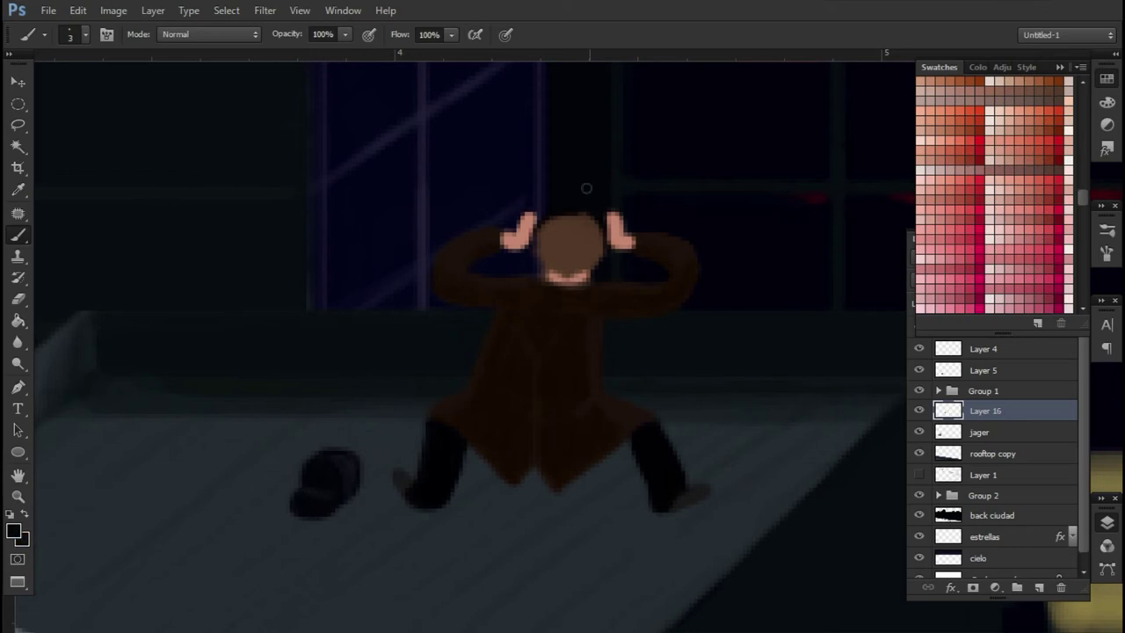
Paint three short white accent strokes above the figure's head and touch up the raised hand with skin tone
{"action": "left_click_drag", "start_coordinate": [1083, 195], "coordinate": [1083, 99]}
{"action": "key", "text": "x"}
{"action": "mouse_move", "coordinate": [600, 179]}
{"action": "left_mouse_down"}
{"action": "mouse_move", "coordinate": [589, 197]}
{"action": "mouse_move", "coordinate": [543, 199]}
{"action": "left_mouse_up"}
{"action": "mouse_move", "coordinate": [562, 175]}
{"action": "left_mouse_down"}
{"action": "mouse_move", "coordinate": [567, 195]}
{"action": "mouse_move", "coordinate": [536, 211]}
{"action": "left_mouse_up"}
{"action": "left_click", "coordinate": [615, 230], "text": "alt"}
{"action": "left_click_drag", "start_coordinate": [601, 207], "coordinate": [608, 225]}
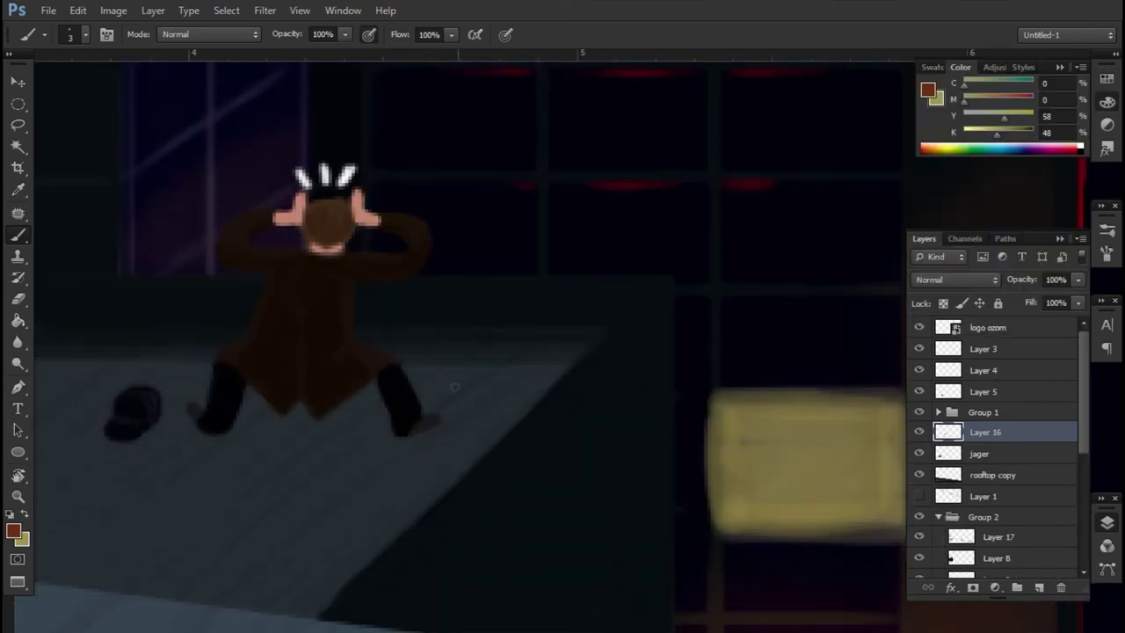
Sample the trousers' near-black color and paint a small phone lying on the roof between the figure's legs
{"action": "key", "text": "z"}
{"action": "left_click", "coordinate": [447, 394]}
{"action": "key", "text": "v"}
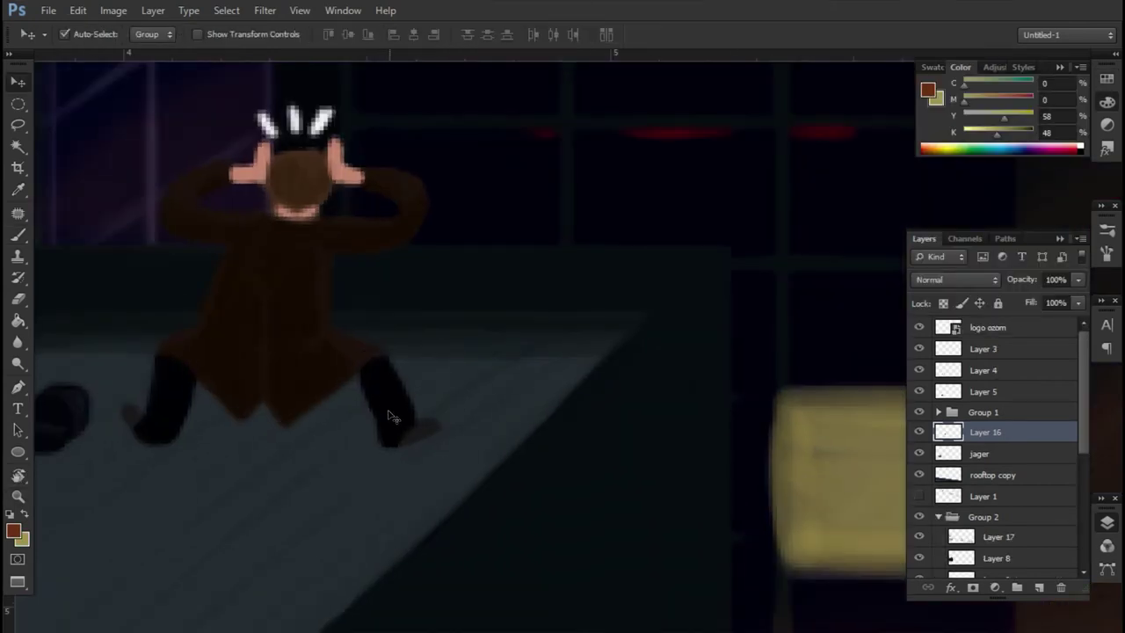
{"action": "key", "text": "b"}
{"action": "left_click", "coordinate": [396, 413], "text": "alt"}
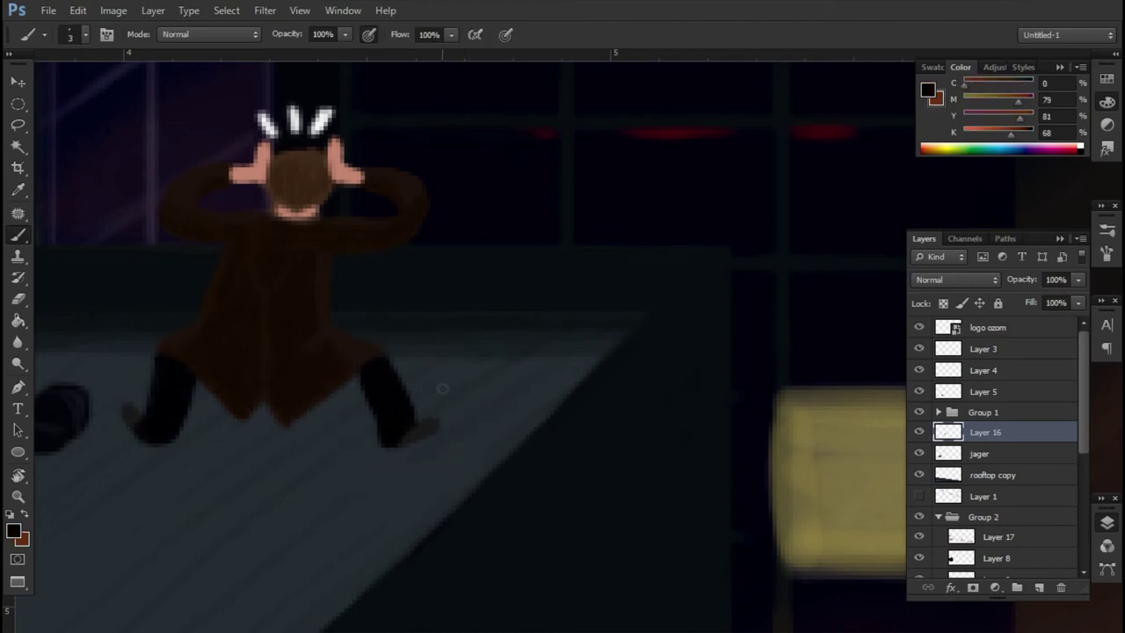
{"action": "mouse_move", "coordinate": [303, 444]}
{"action": "left_mouse_down"}
{"action": "mouse_move", "coordinate": [324, 421]}
{"action": "mouse_move", "coordinate": [302, 447]}
{"action": "mouse_move", "coordinate": [332, 440]}
{"action": "left_mouse_up"}
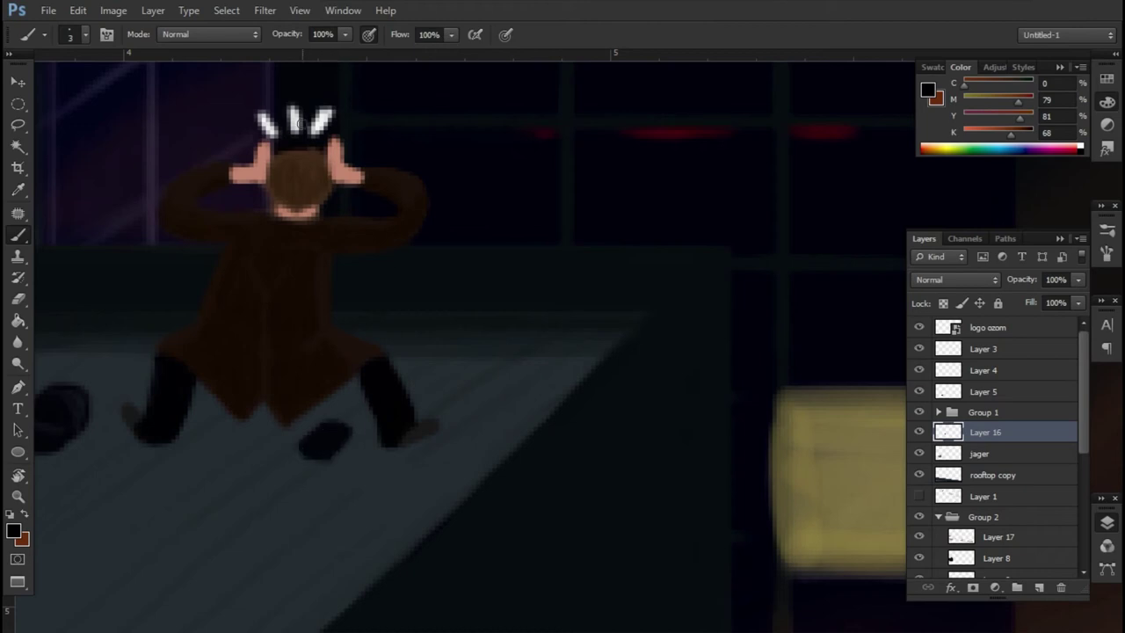
Choose a bright cyan blue and paint the glowing screen on the small black phone
{"action": "key", "text": "d"}
{"action": "key", "text": "x"}
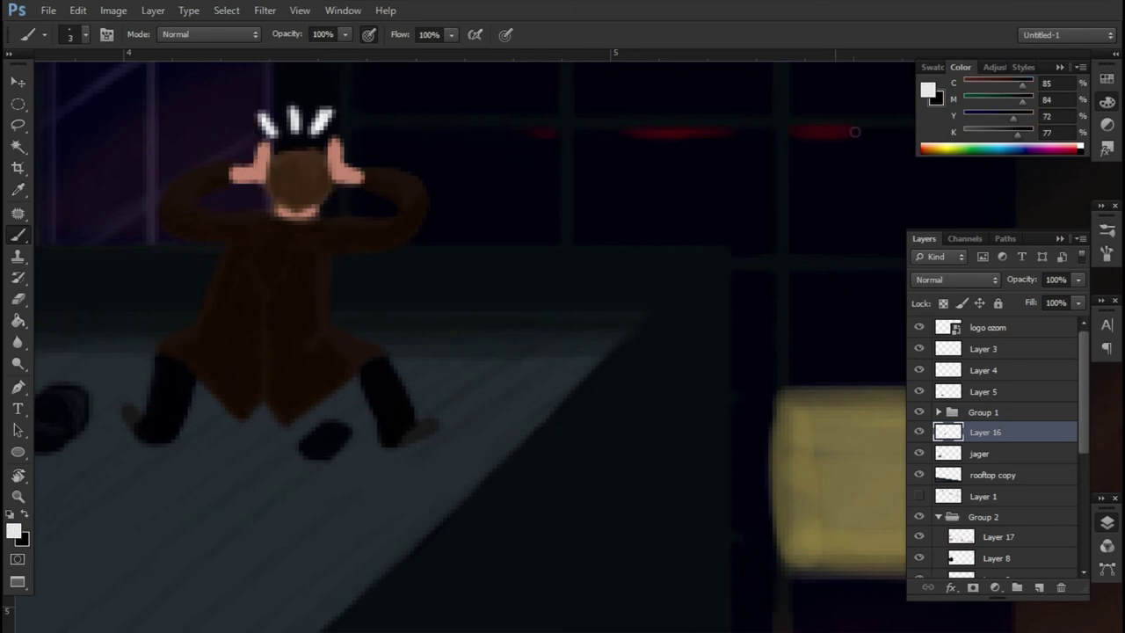
{"action": "left_click", "coordinate": [1001, 145]}
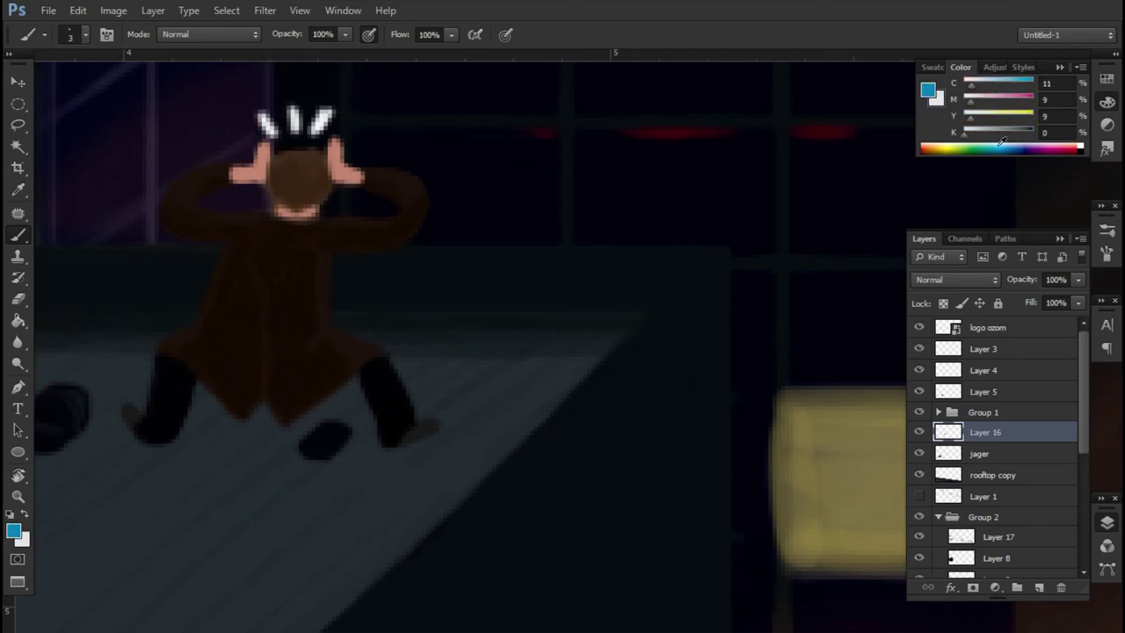
{"action": "key", "text": "x"}
{"action": "left_click_drag", "start_coordinate": [972, 106], "coordinate": [942, 113]}
{"action": "key", "text": "x"}
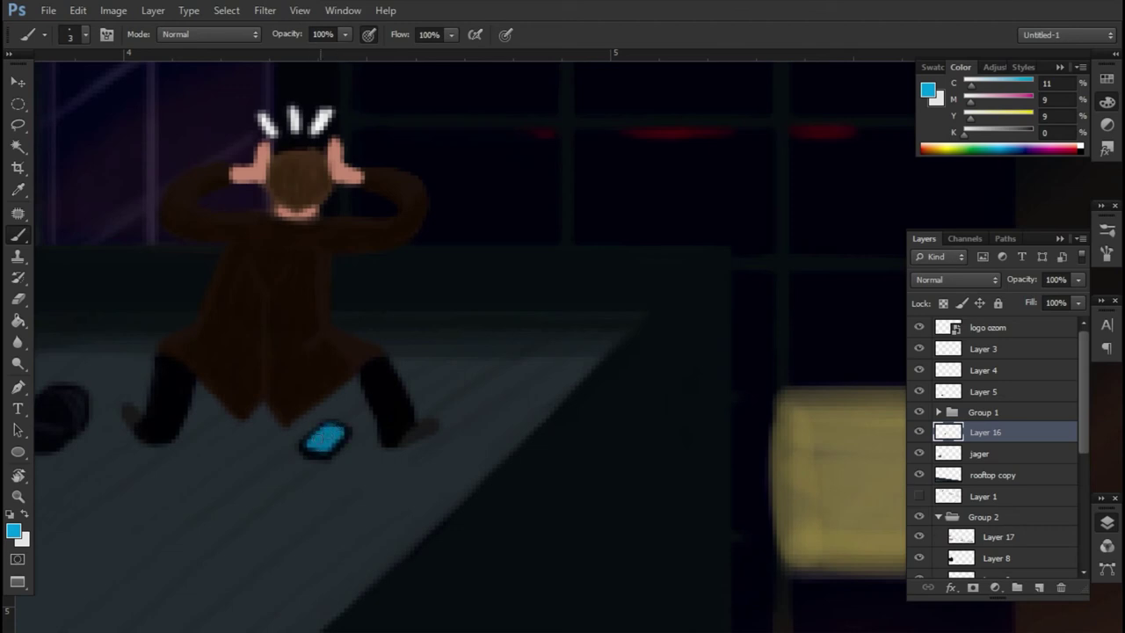
Examine the whole painting at reduced size with the layer and color controls hidden
{"action": "key", "text": "z"}
{"action": "left_click", "coordinate": [465, 384], "text": "alt"}
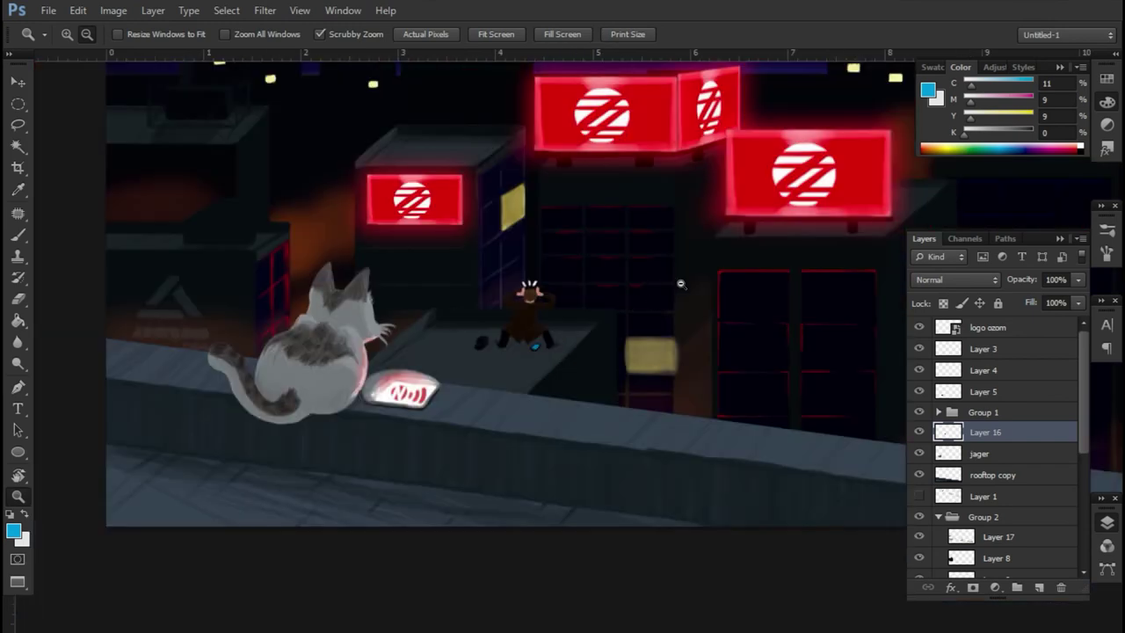
{"action": "key", "text": "h"}
{"action": "left_click_drag", "start_coordinate": [716, 257], "coordinate": [632, 307]}
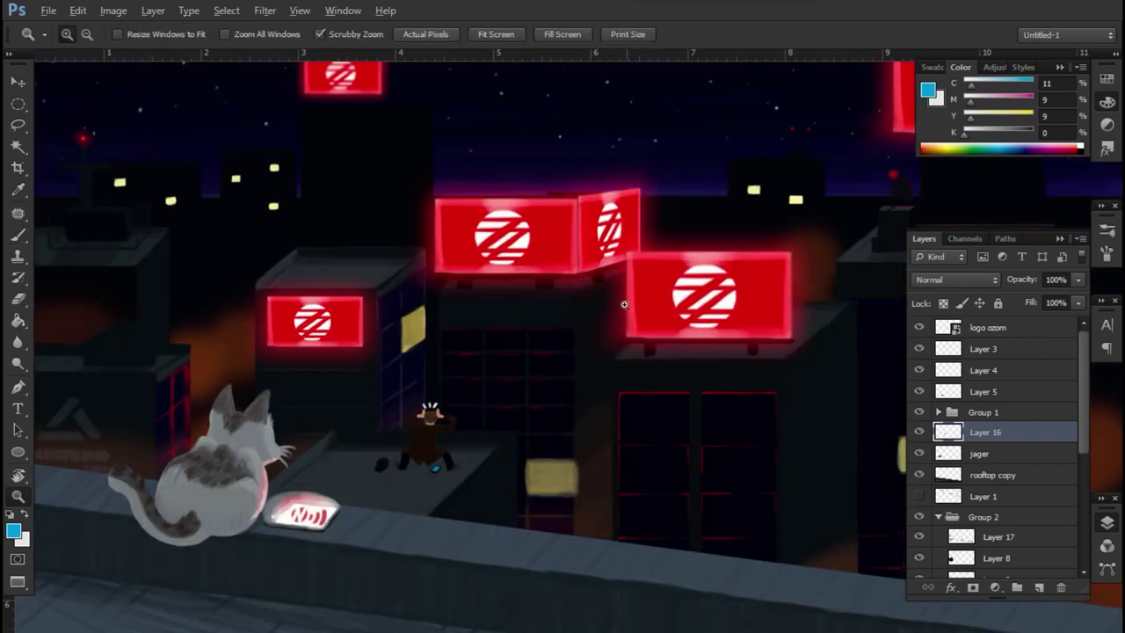
{"action": "left_click", "coordinate": [632, 308], "text": "alt"}
{"action": "key", "text": "v"}
{"action": "left_click_drag", "start_coordinate": [630, 352], "coordinate": [566, 355]}
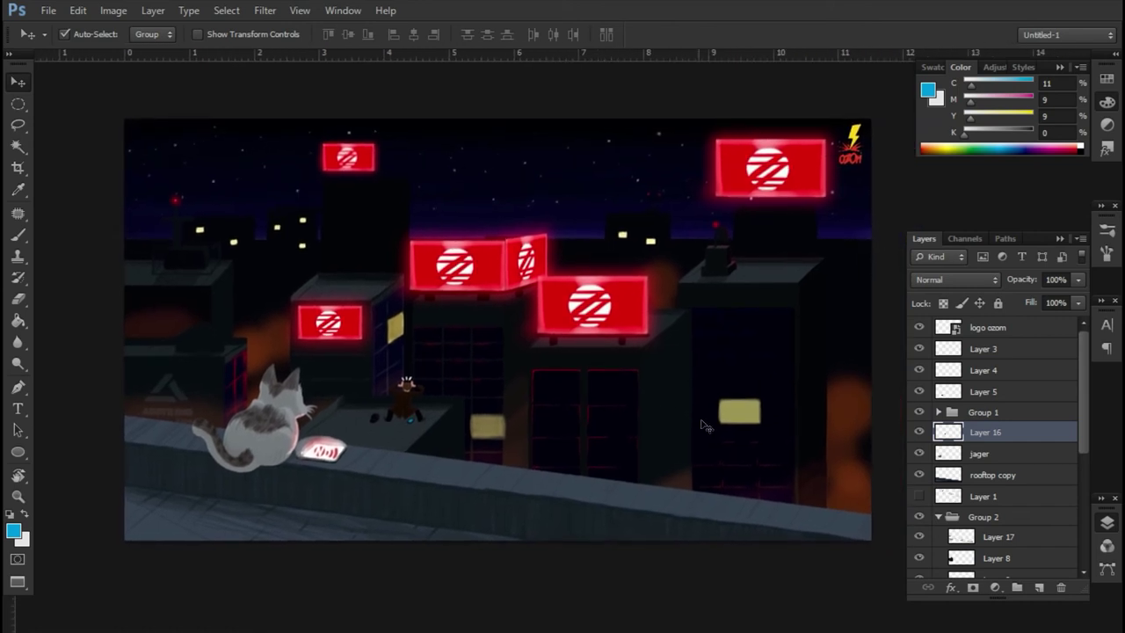
{"action": "left_click", "coordinate": [1107, 522]}
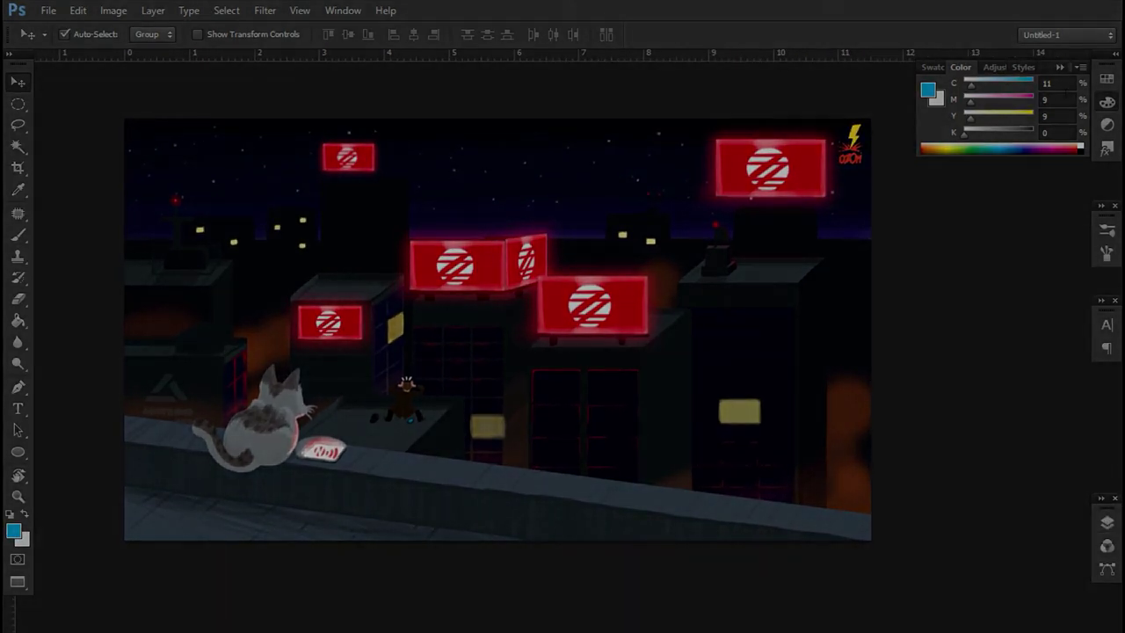
{"action": "left_click", "coordinate": [1105, 104]}
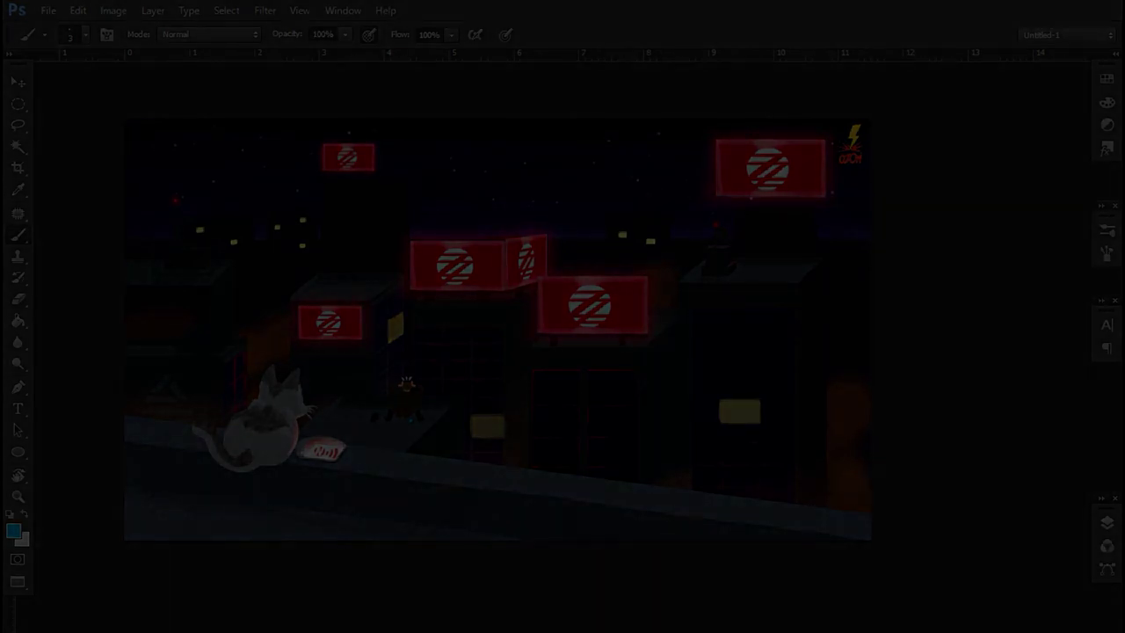